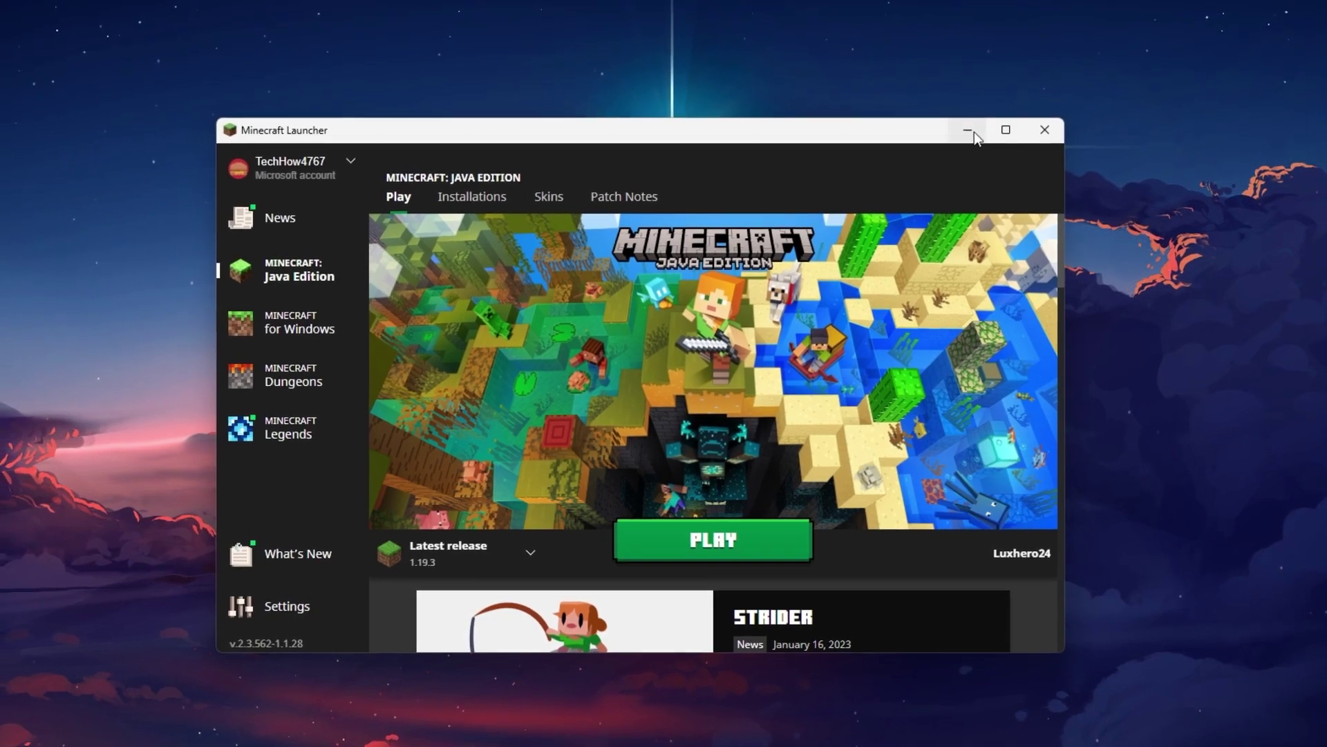
# - Minimize the Minecraft Launcher's Java Edition Play page to show the desktop
pyautogui.click(973, 131)
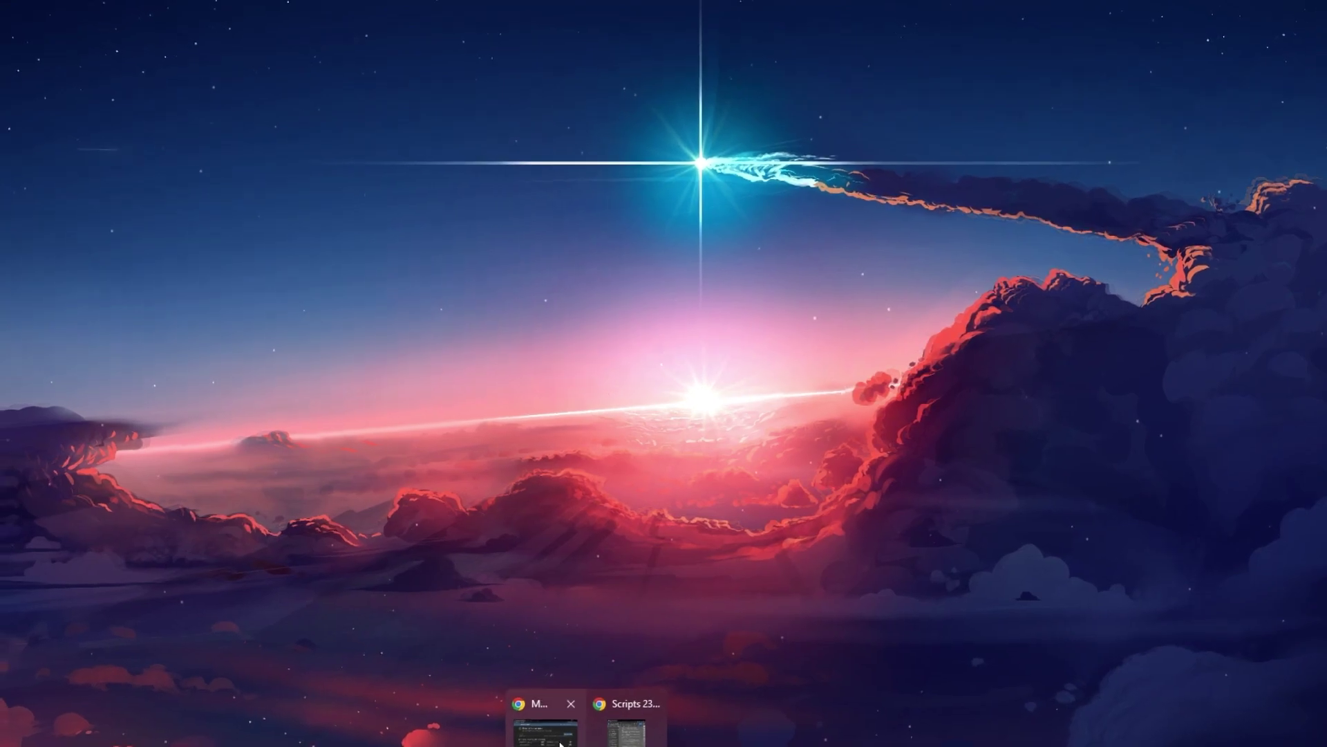
# - Look up 2b2t.org's server status in Chrome and scroll its debug info down to the DNS row
pyautogui.click(543, 723)
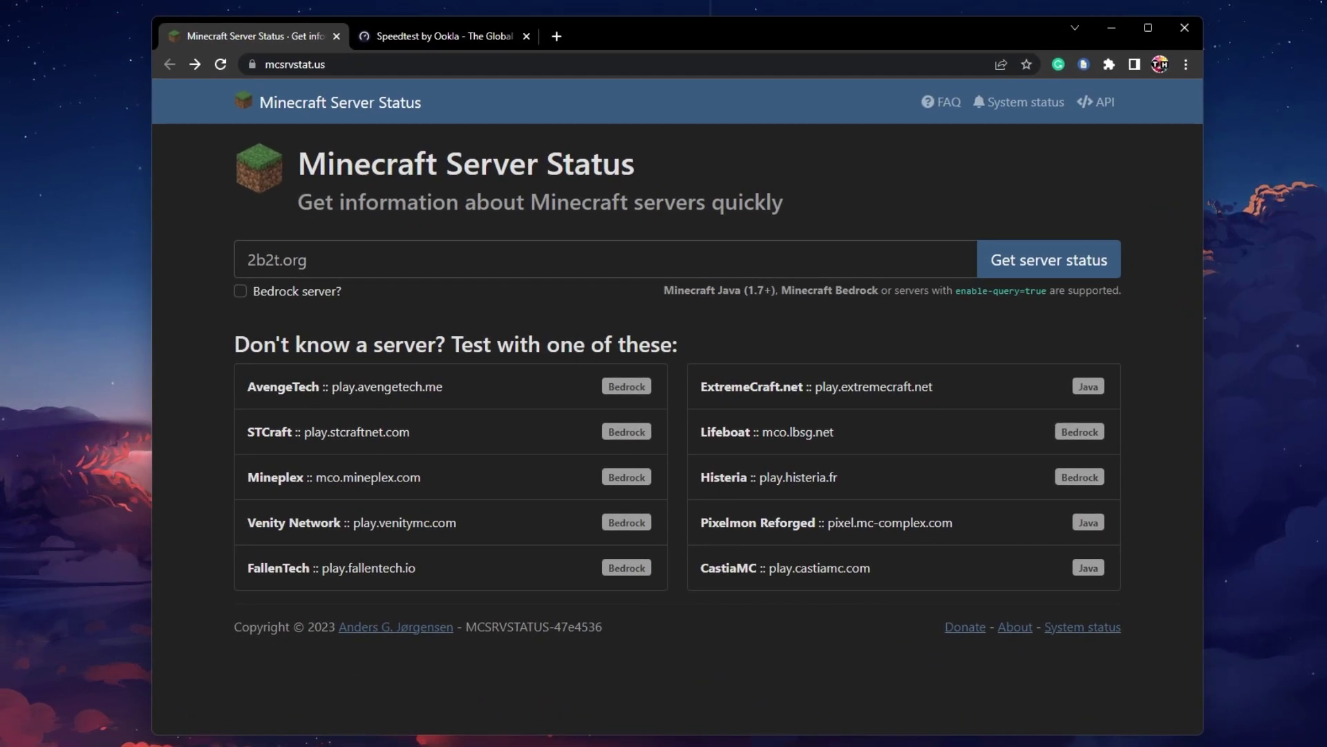
pyautogui.click(1019, 277)
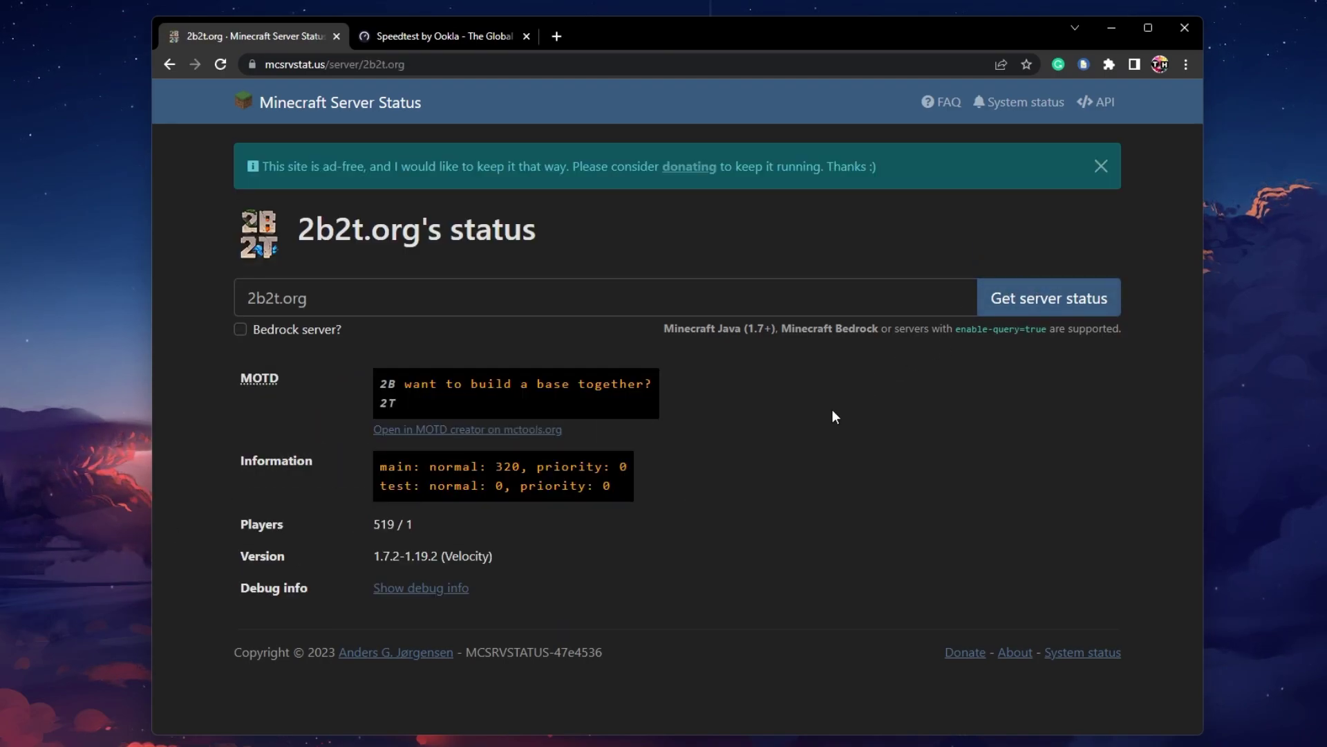
pyautogui.click(446, 594)
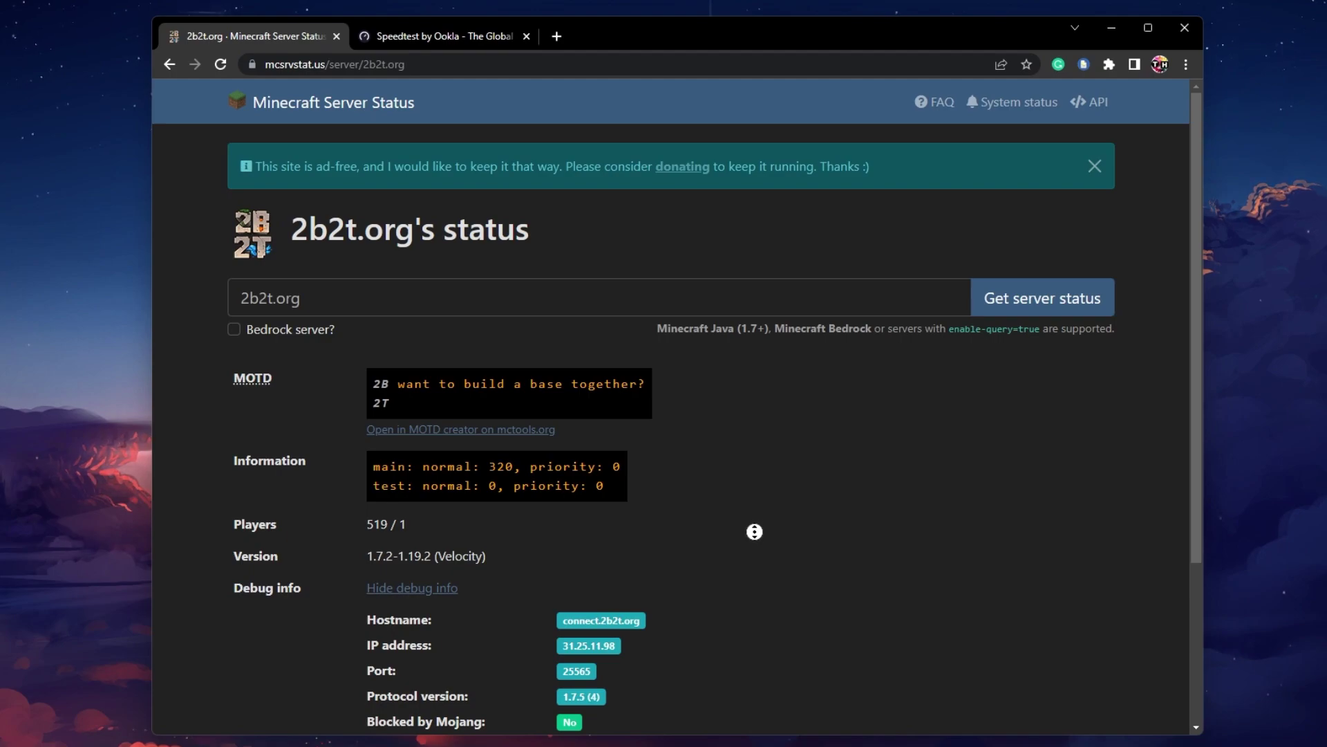
pyautogui.scroll(-1, 754, 532)
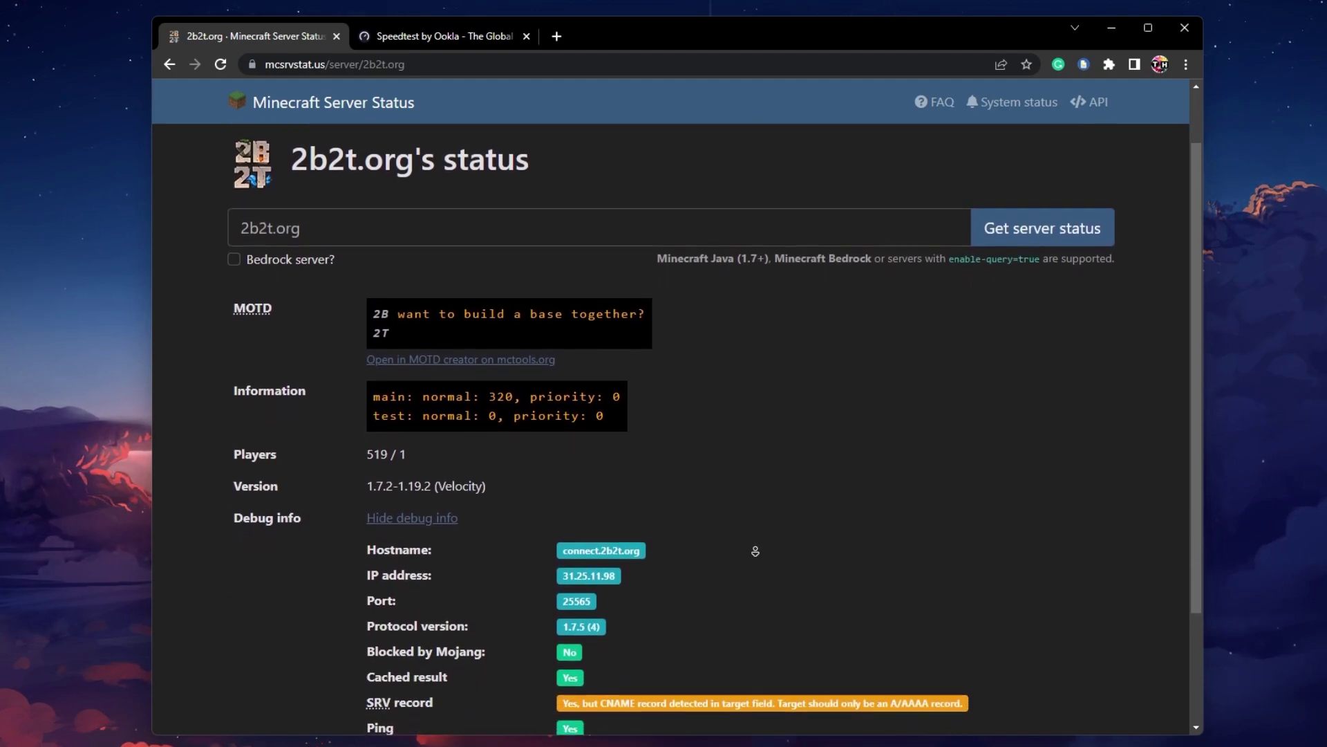
pyautogui.scroll(-2, 750, 562)
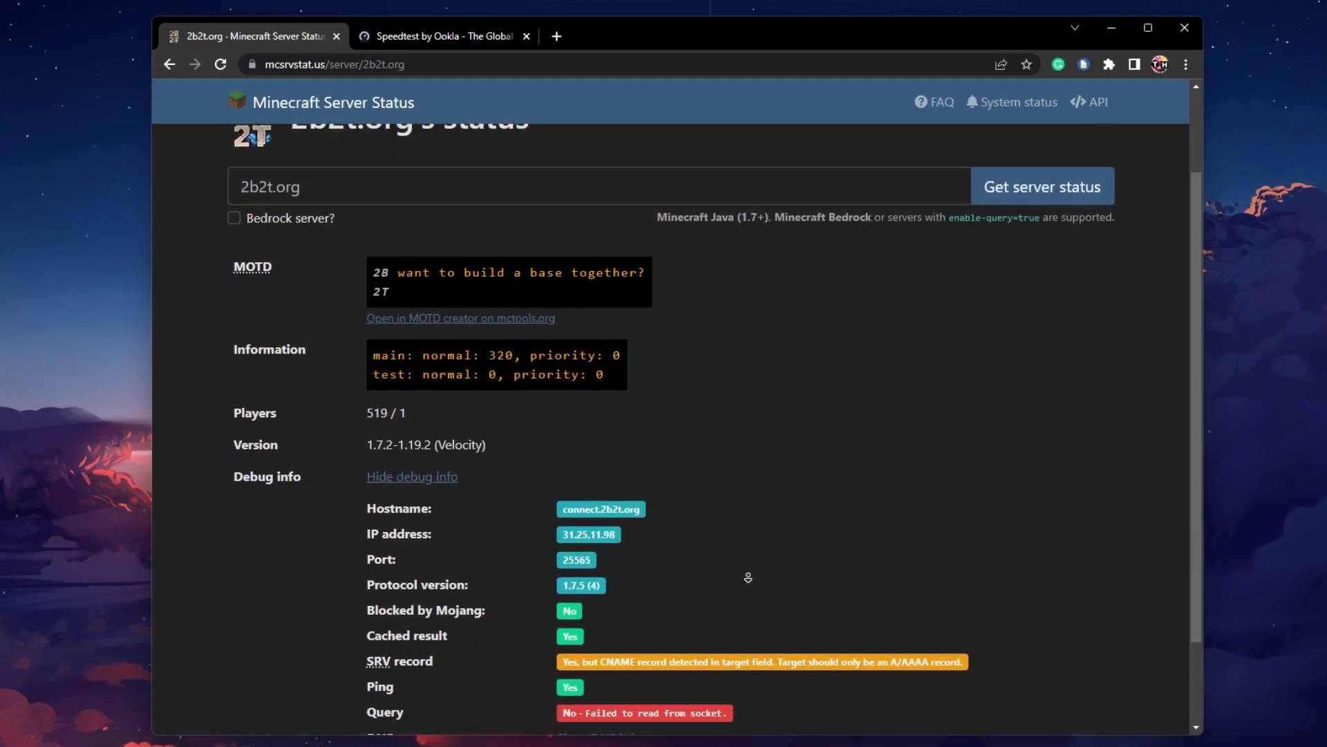
pyautogui.scroll(-1, 748, 576)
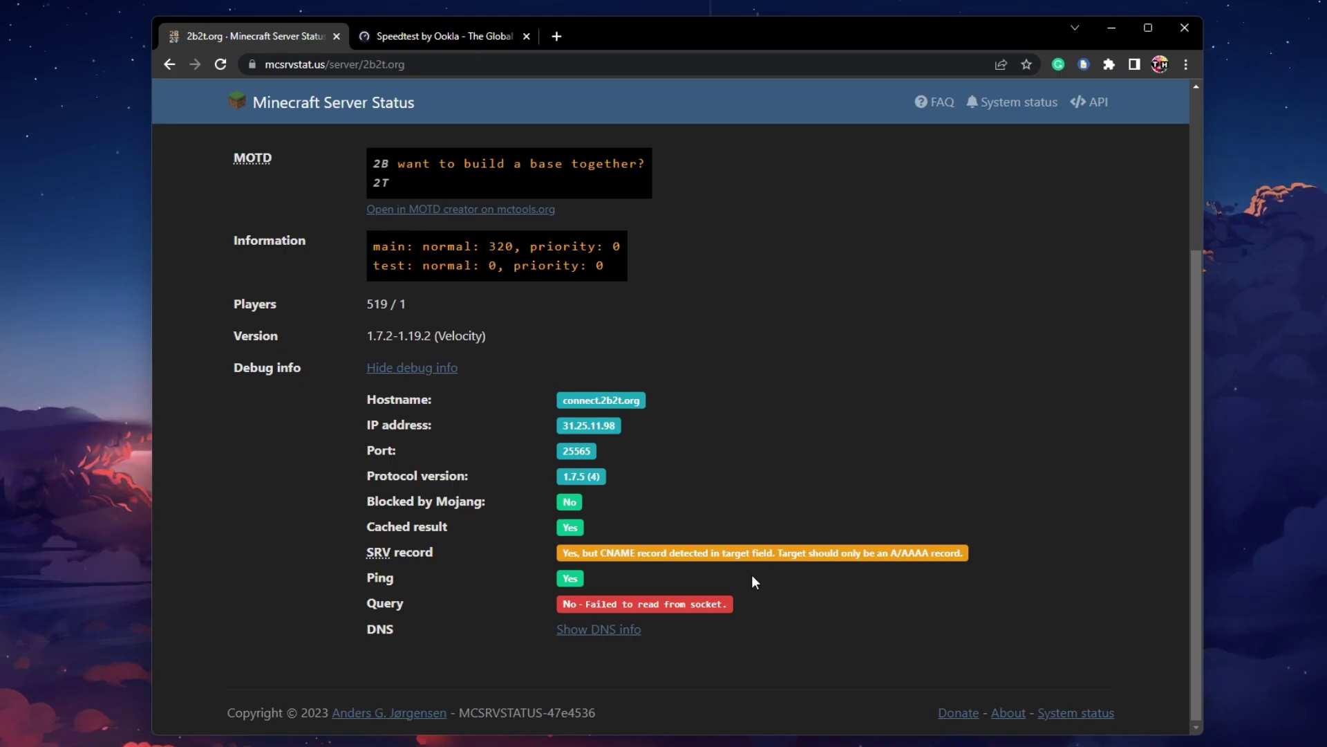
# - Run a Speedtest by Ookla connection test, then close the Speedtest tab
pyautogui.click(454, 38)
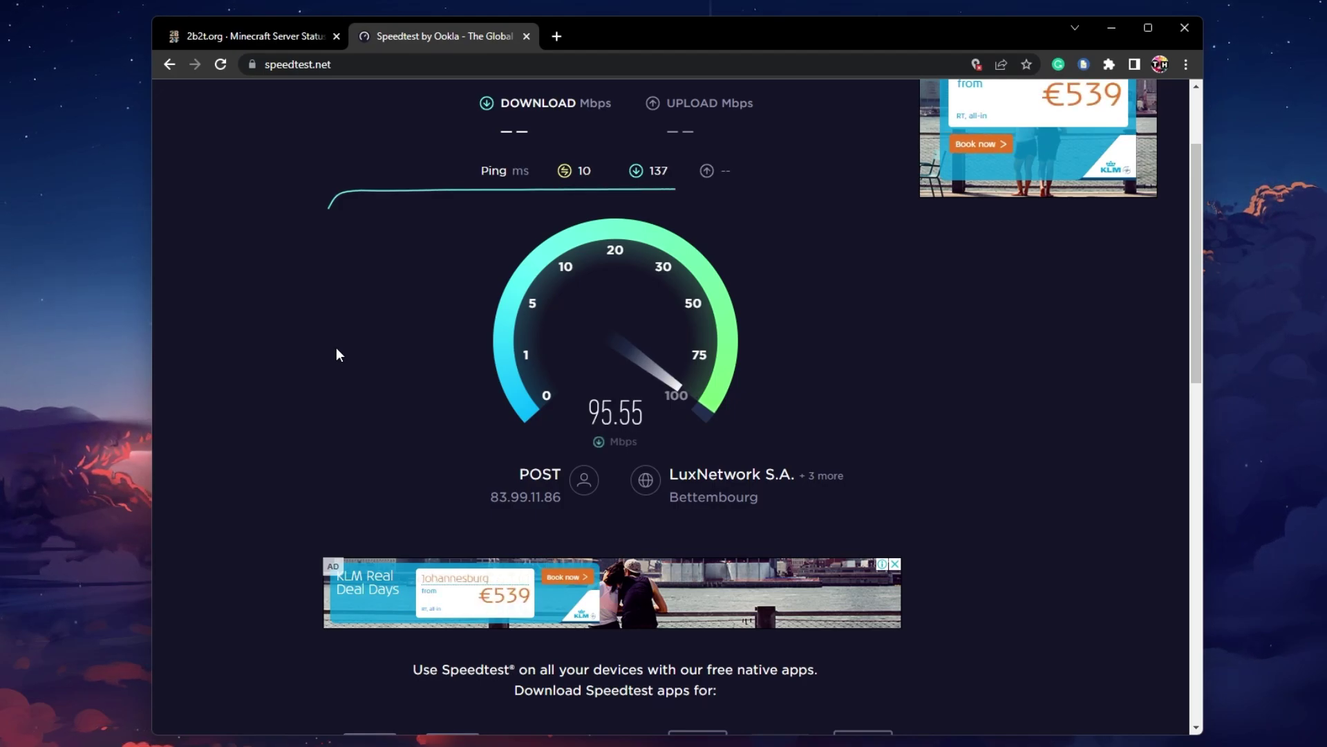
pyautogui.click(527, 36)
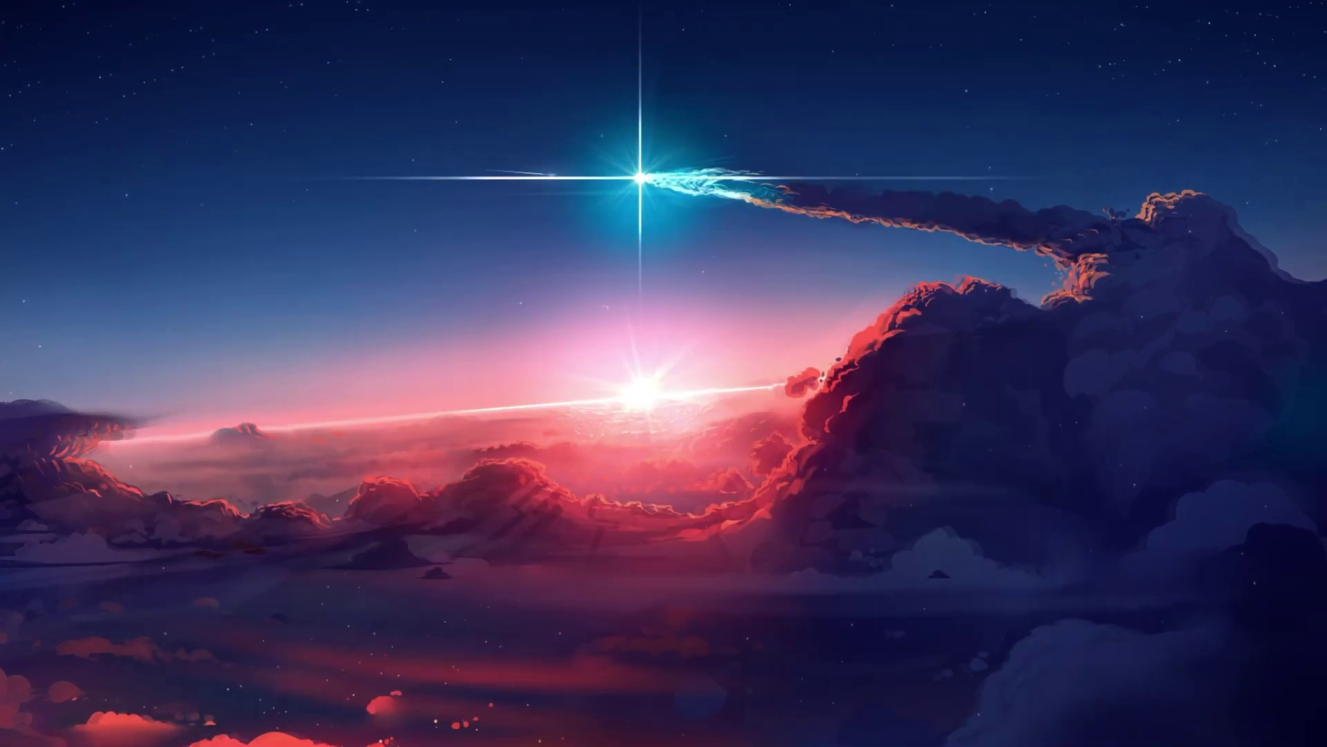
# - Open 'vpn settings' from Start search, review both VPN options, then close Settings
pyautogui.press('super')
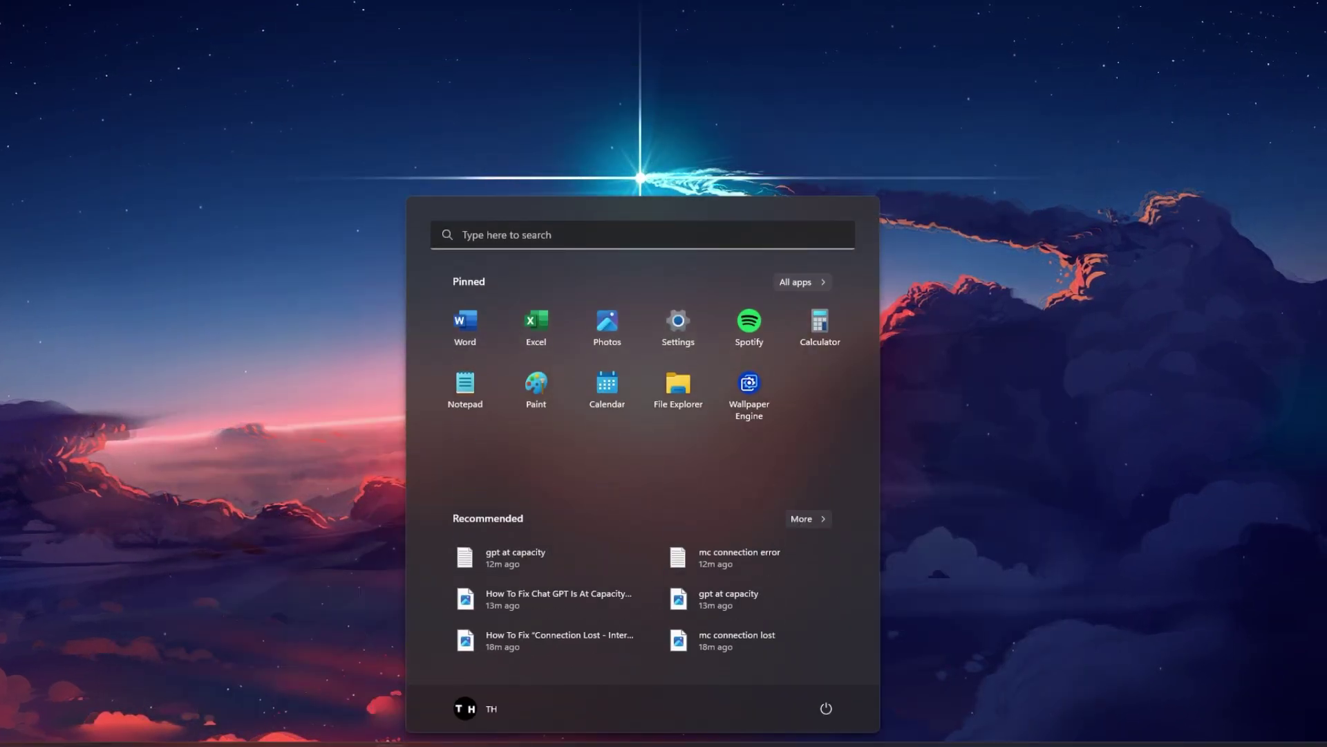
pyautogui.write('vpn settings')
pyautogui.press('Return')
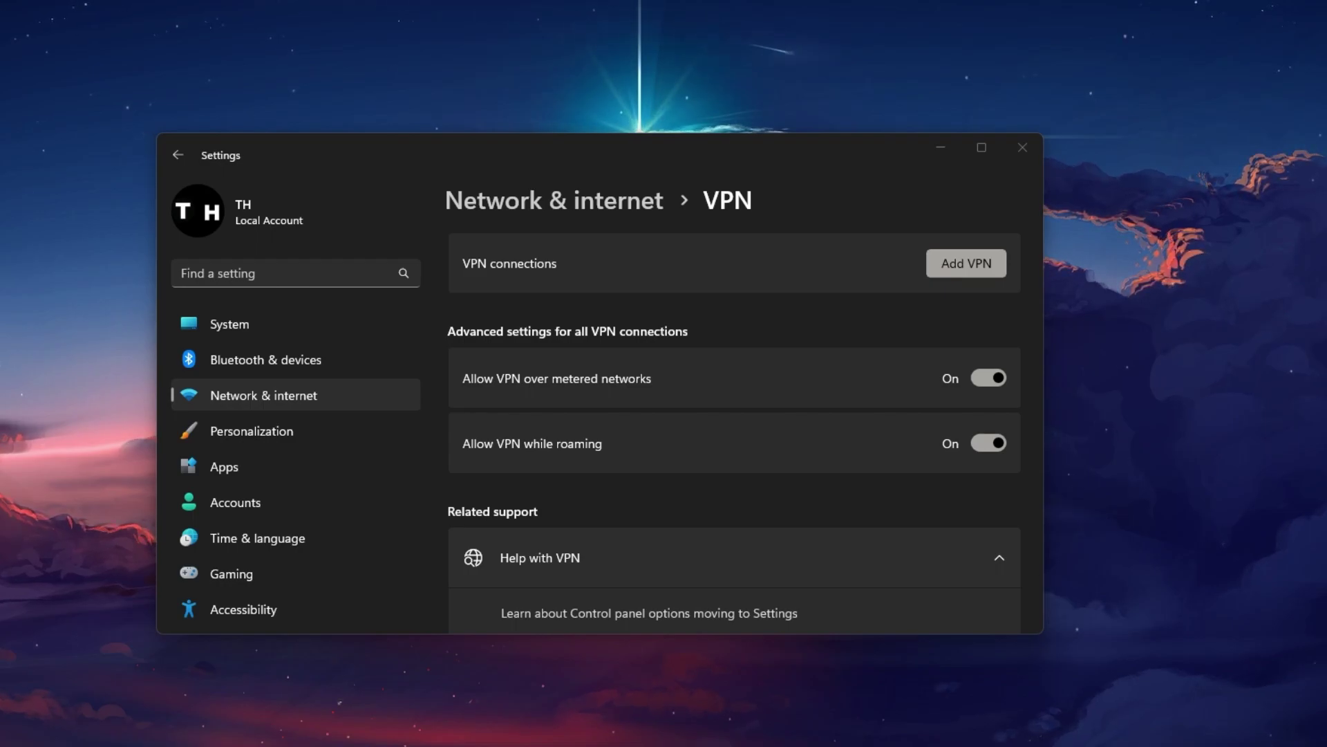
pyautogui.click(1022, 148)
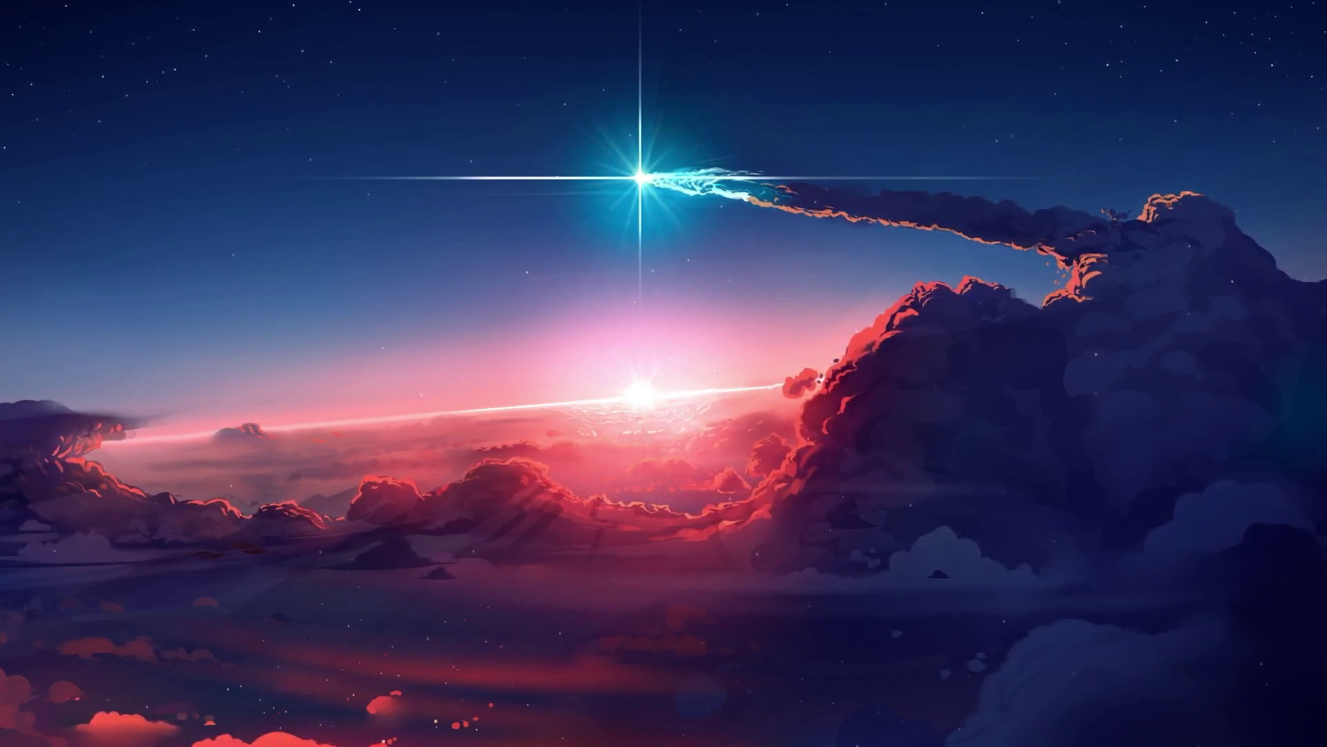
# - Open Task Manager, start Resource Monitor from the Performance page's menu, then close Task Manager
pyautogui.press('super')
pyautogui.write('task manager')
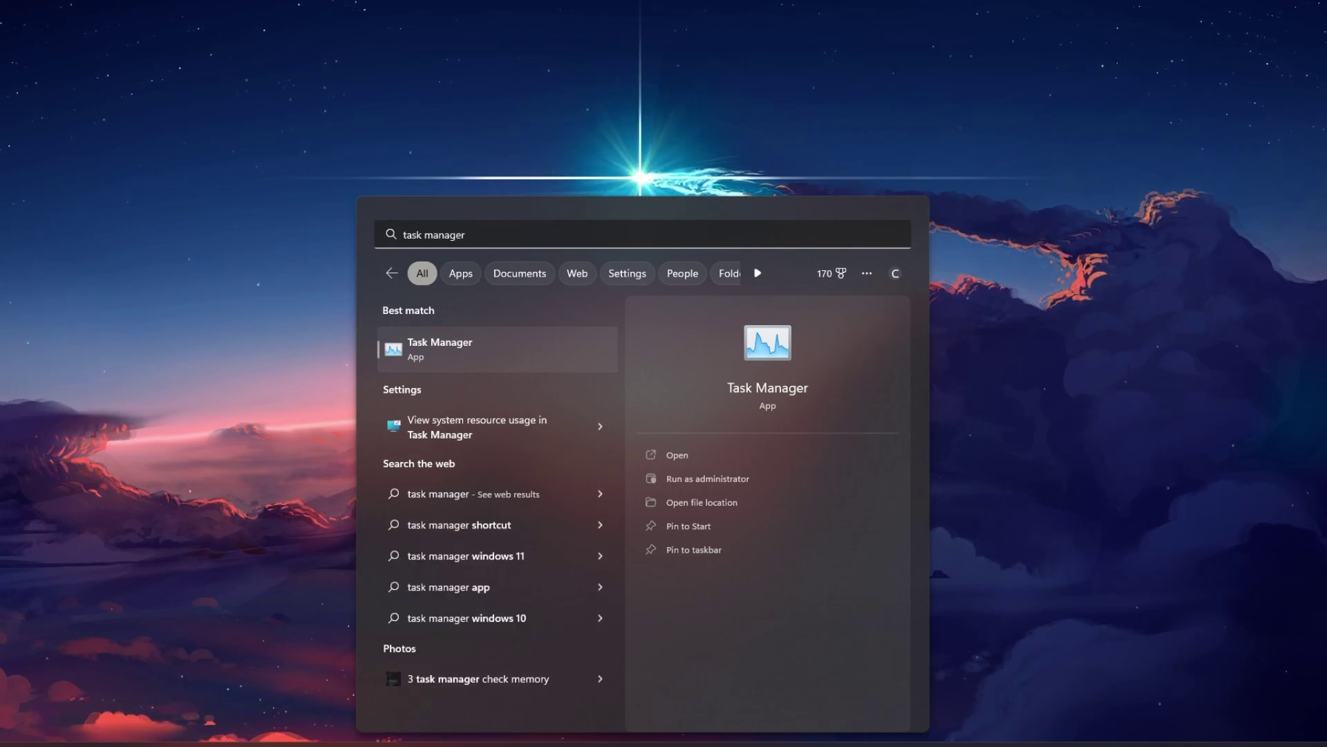
pyautogui.press('Return')
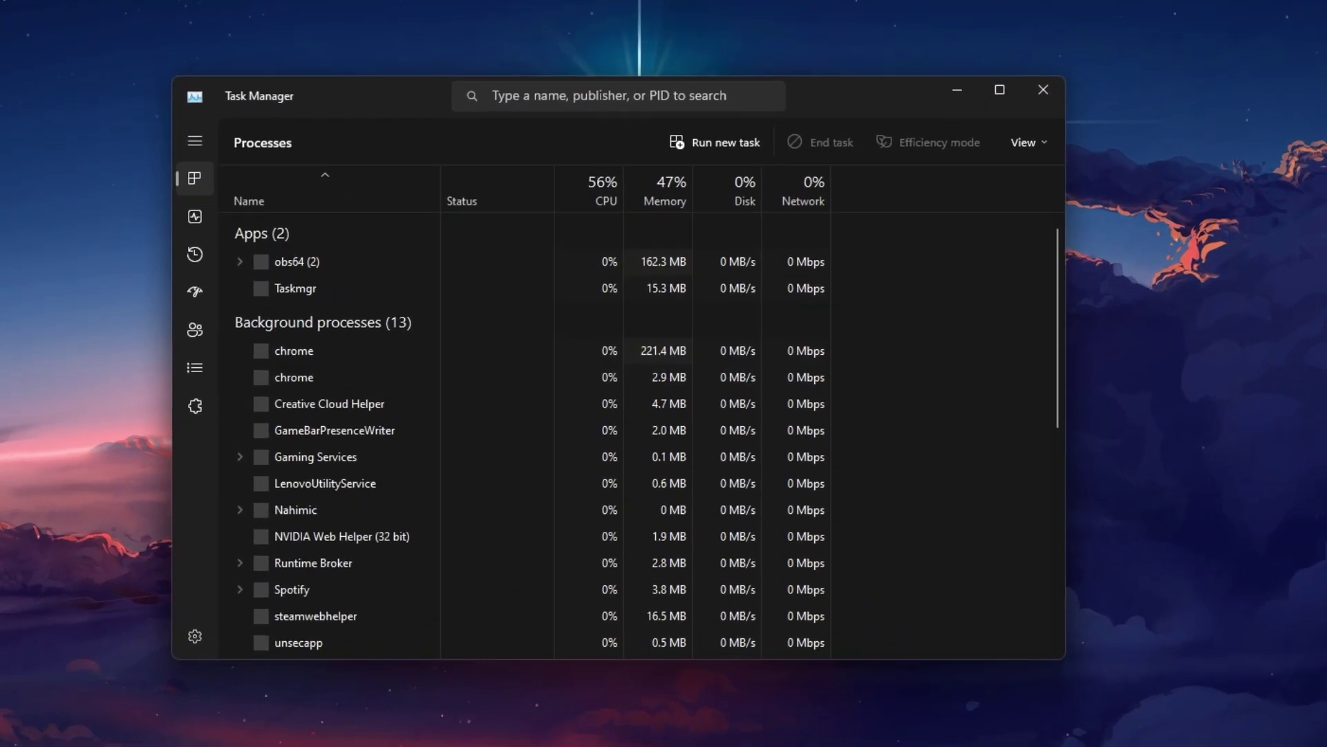
pyautogui.click(182, 207)
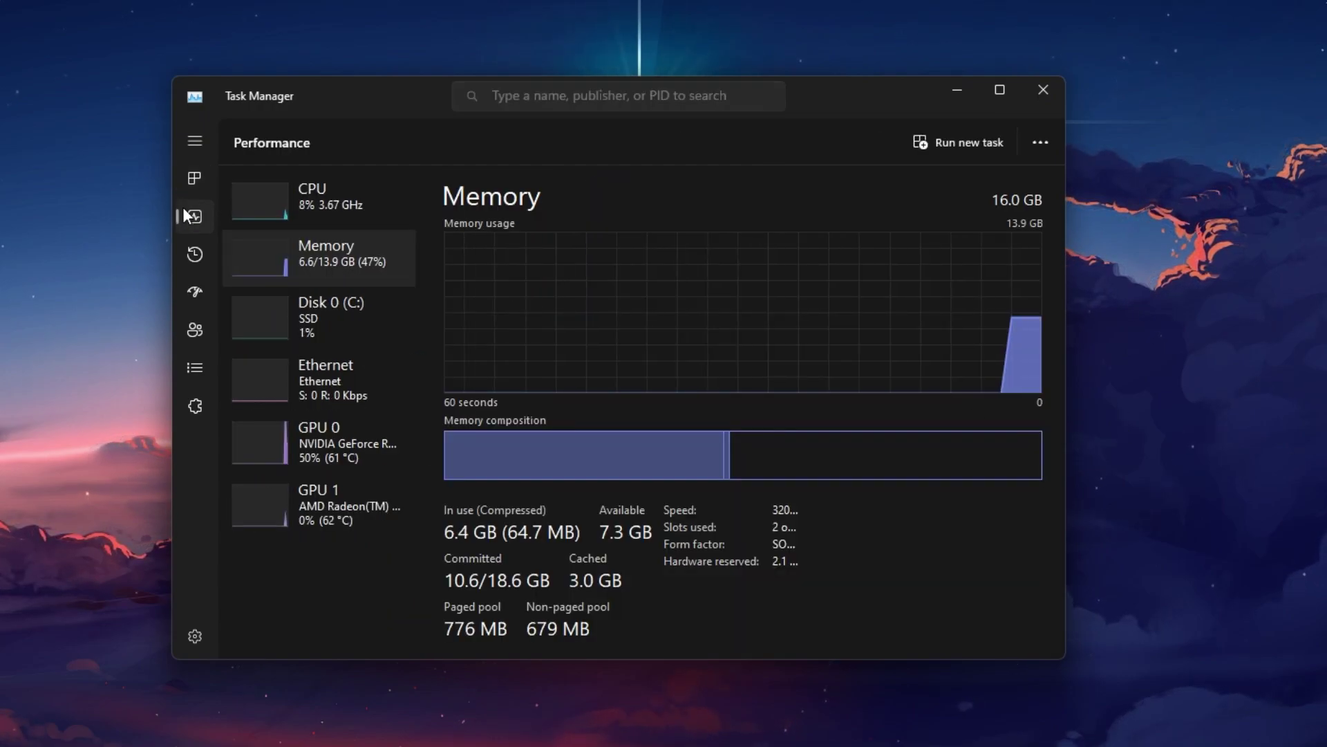
pyautogui.click(1047, 145)
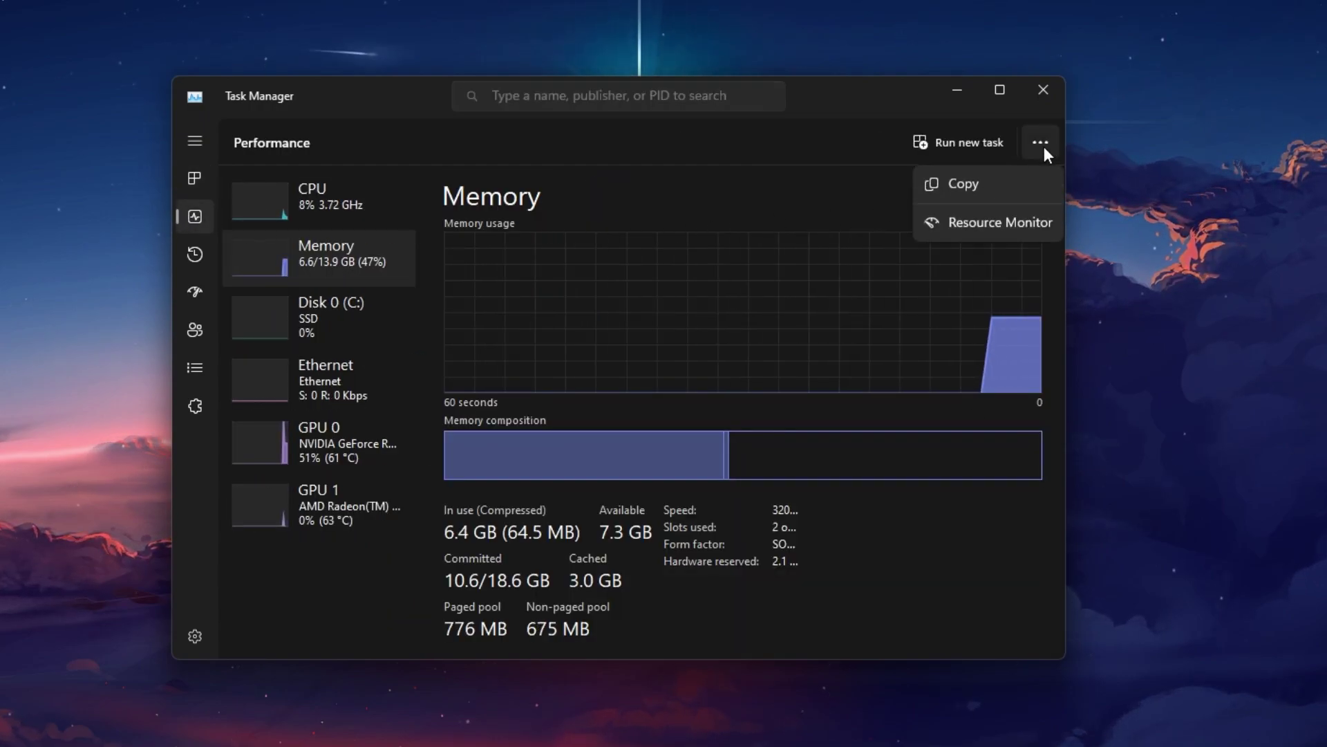
pyautogui.click(973, 222)
pyautogui.click(1044, 91)
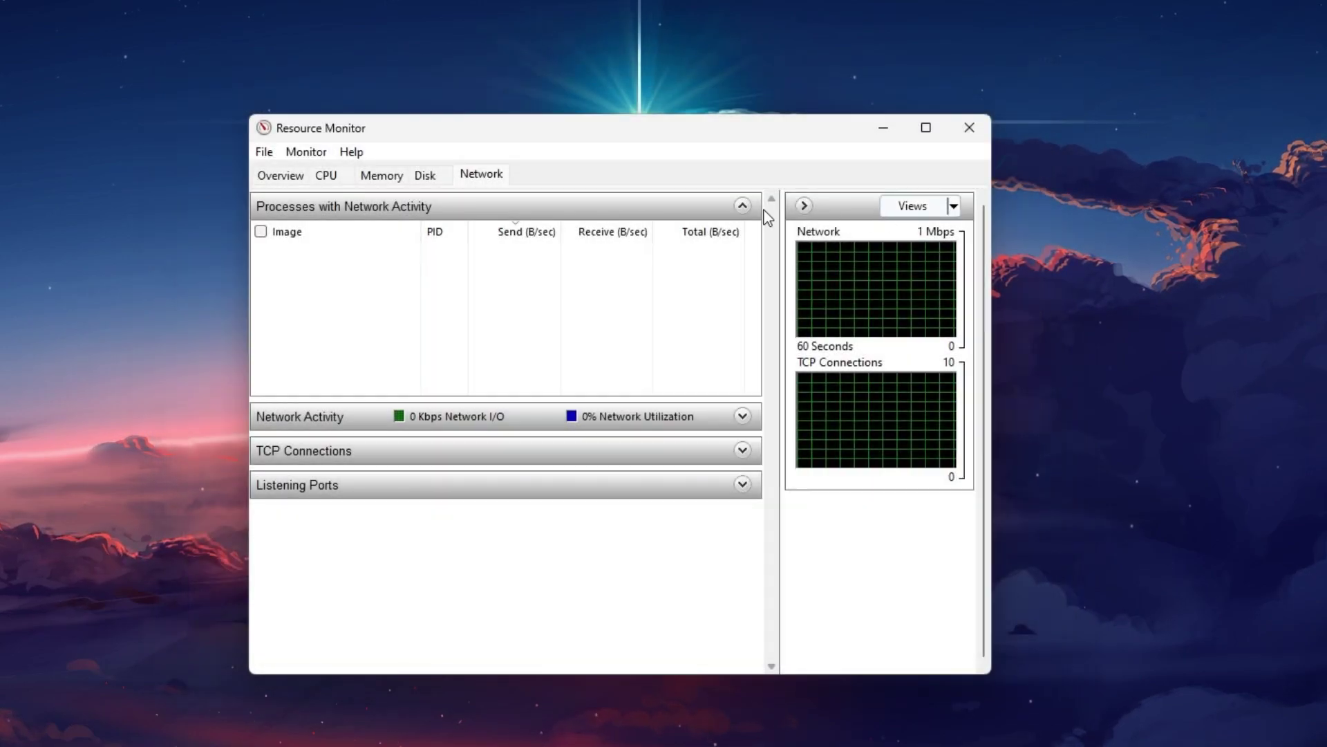
# - Review network-active processes, checking chrome.exe and steam.exe actions without ending them, then close Resource Monitor
pyautogui.click(484, 204)
pyautogui.click(462, 208)
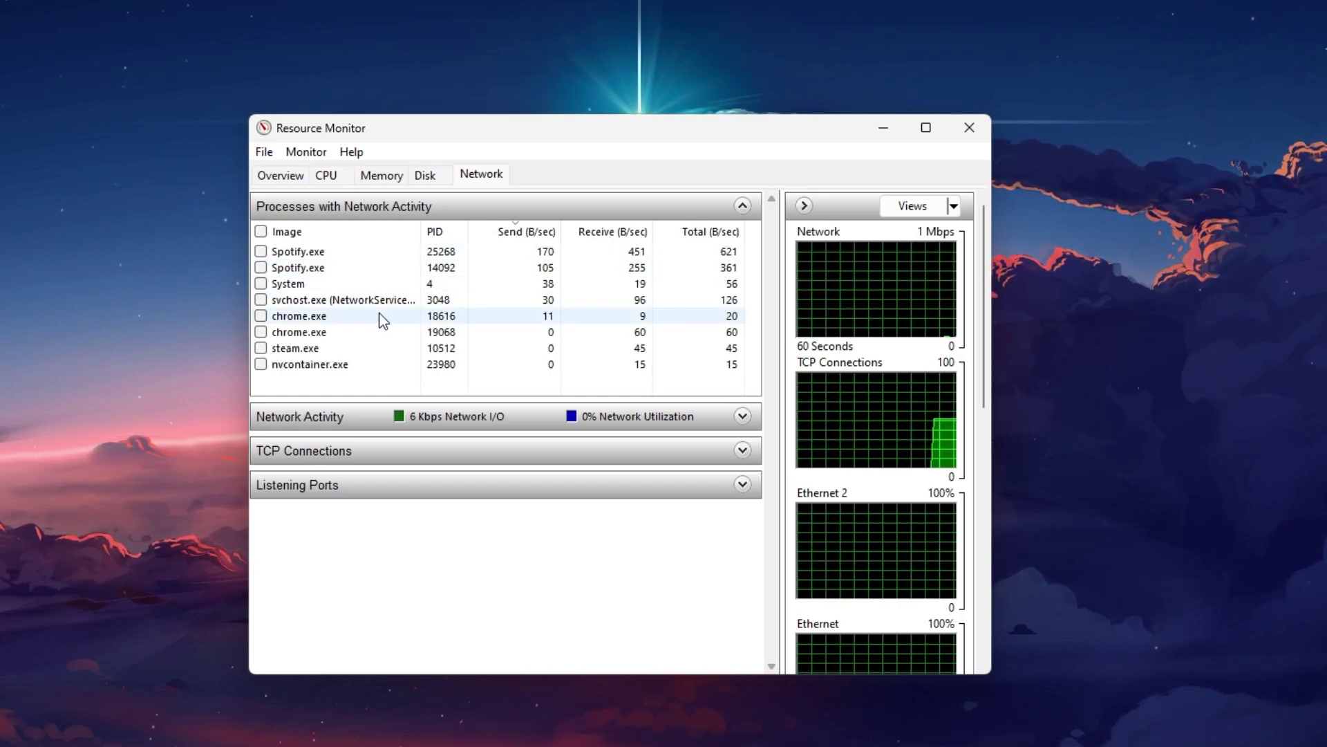
pyautogui.rightClick(391, 315)
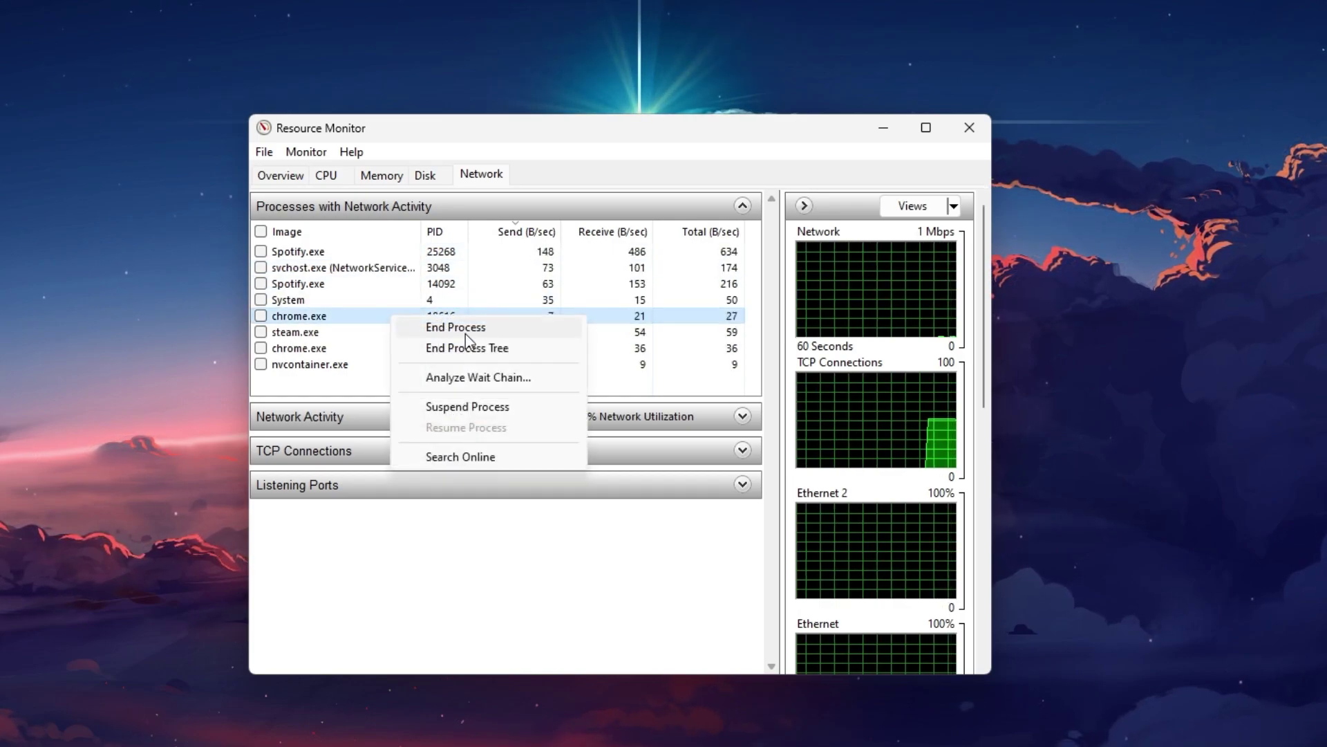
pyautogui.click(342, 385)
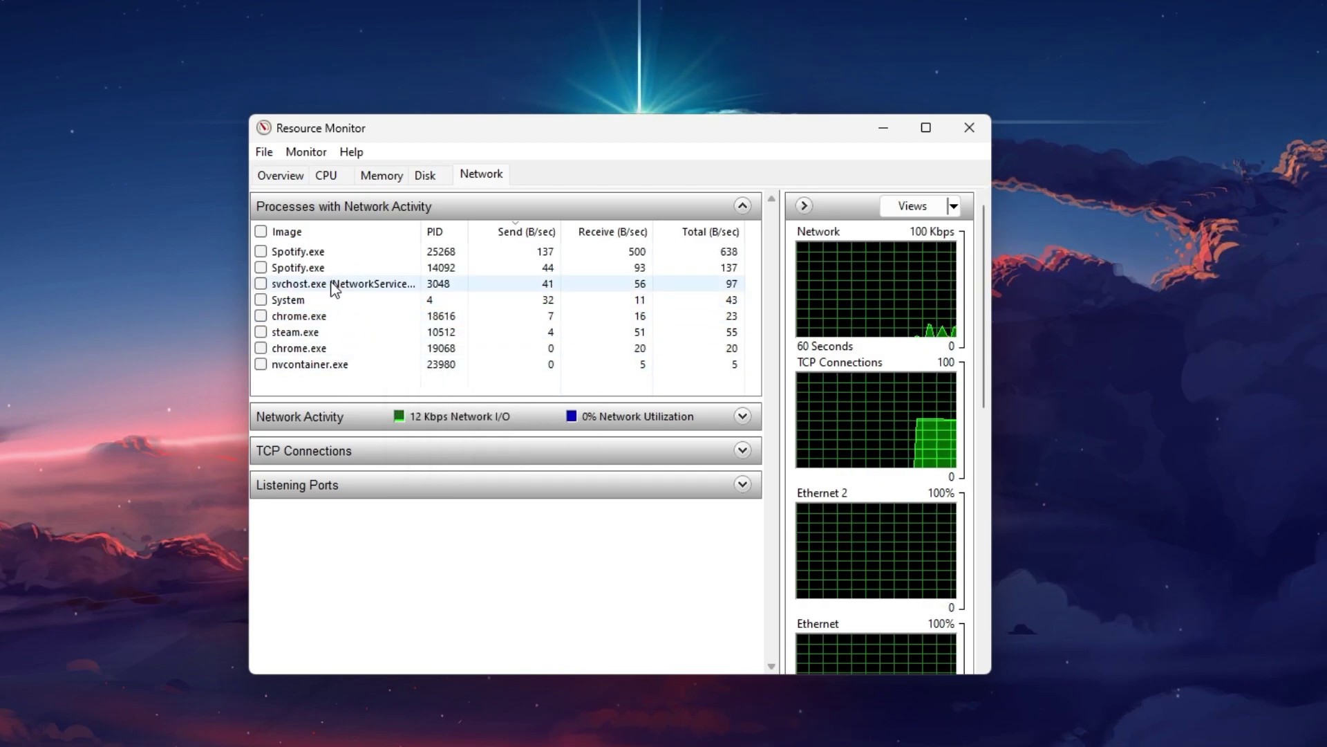
pyautogui.rightClick(360, 335)
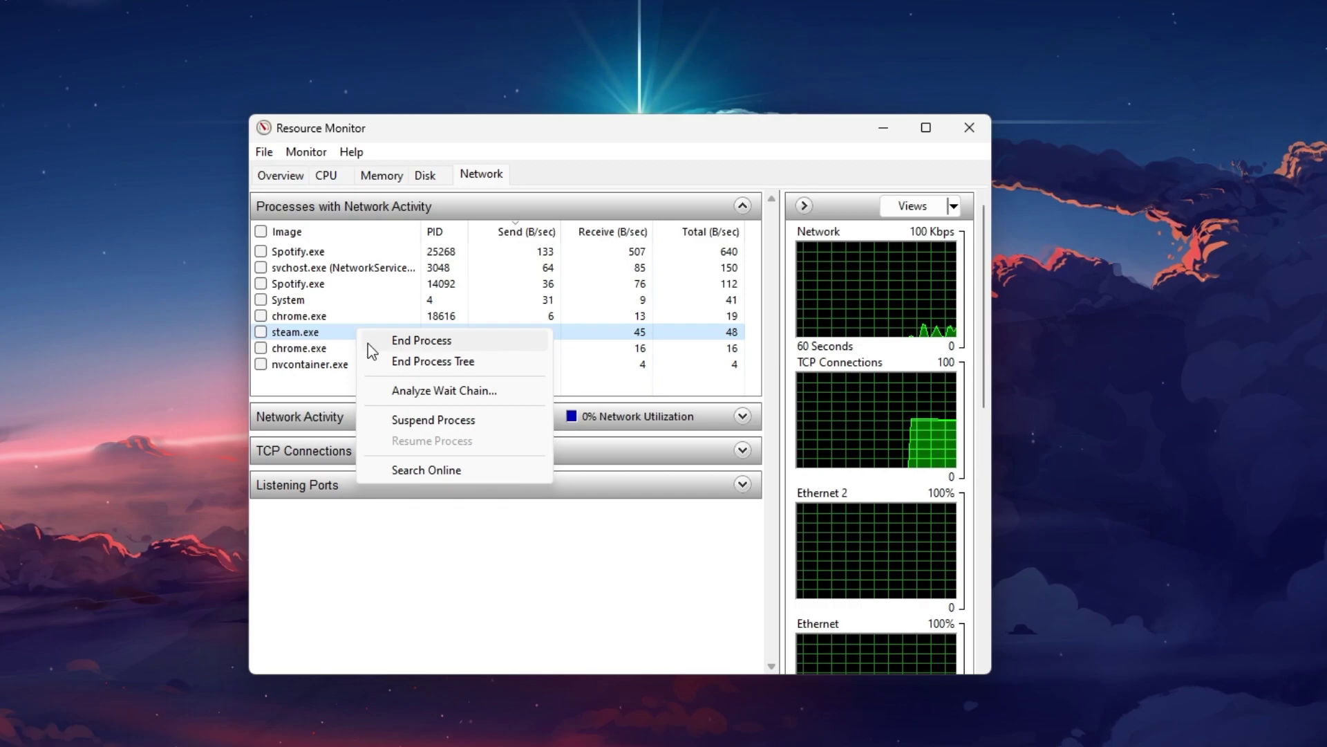
pyautogui.click(327, 379)
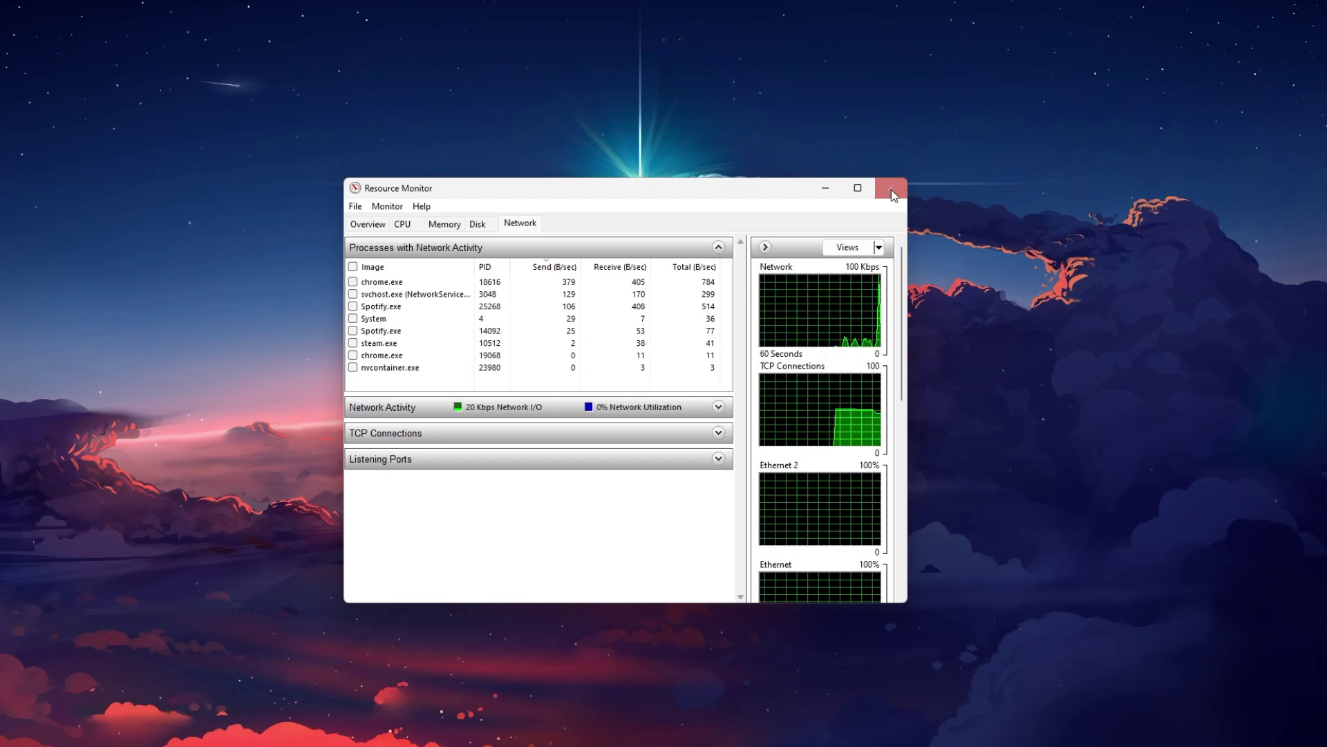
pyautogui.click(892, 190)
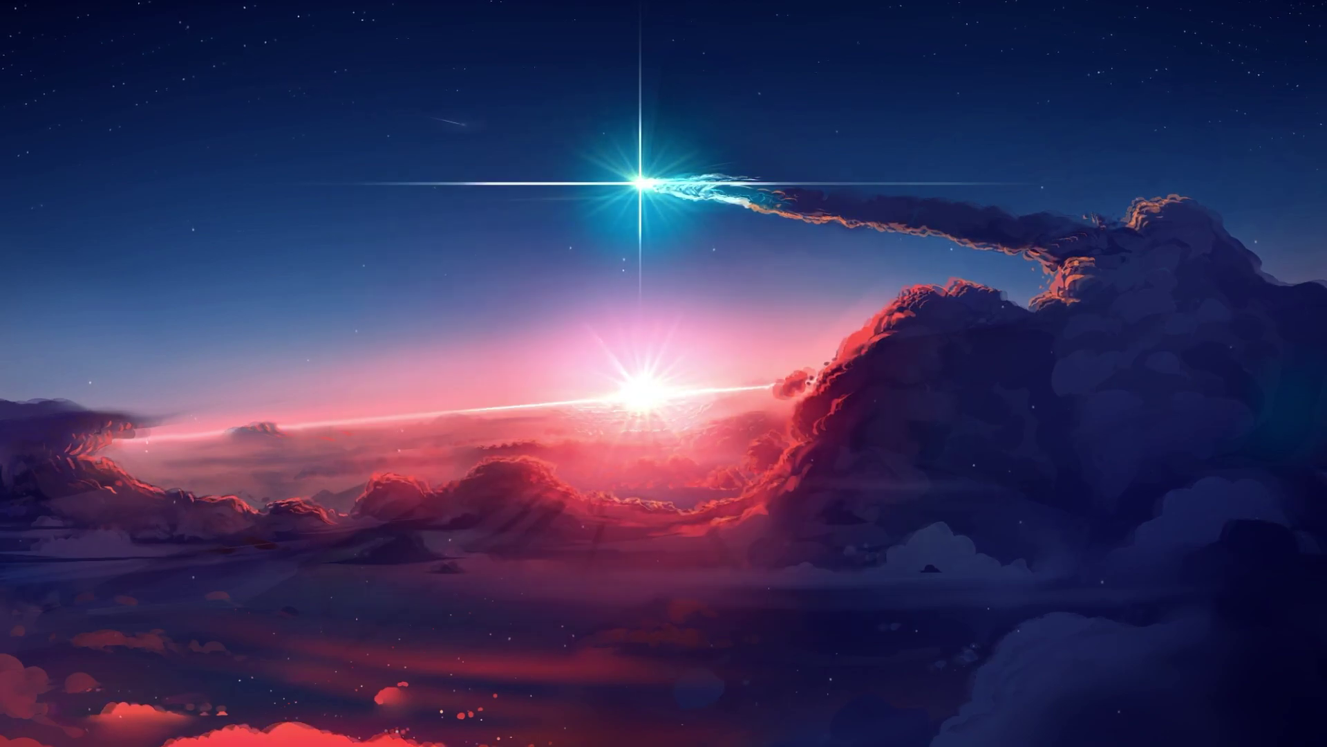
# - Open Command Prompt via 'cmd', center it, and ping google.com for 4 replies with 0% loss
pyautogui.press('super')
pyautogui.write('cmd')
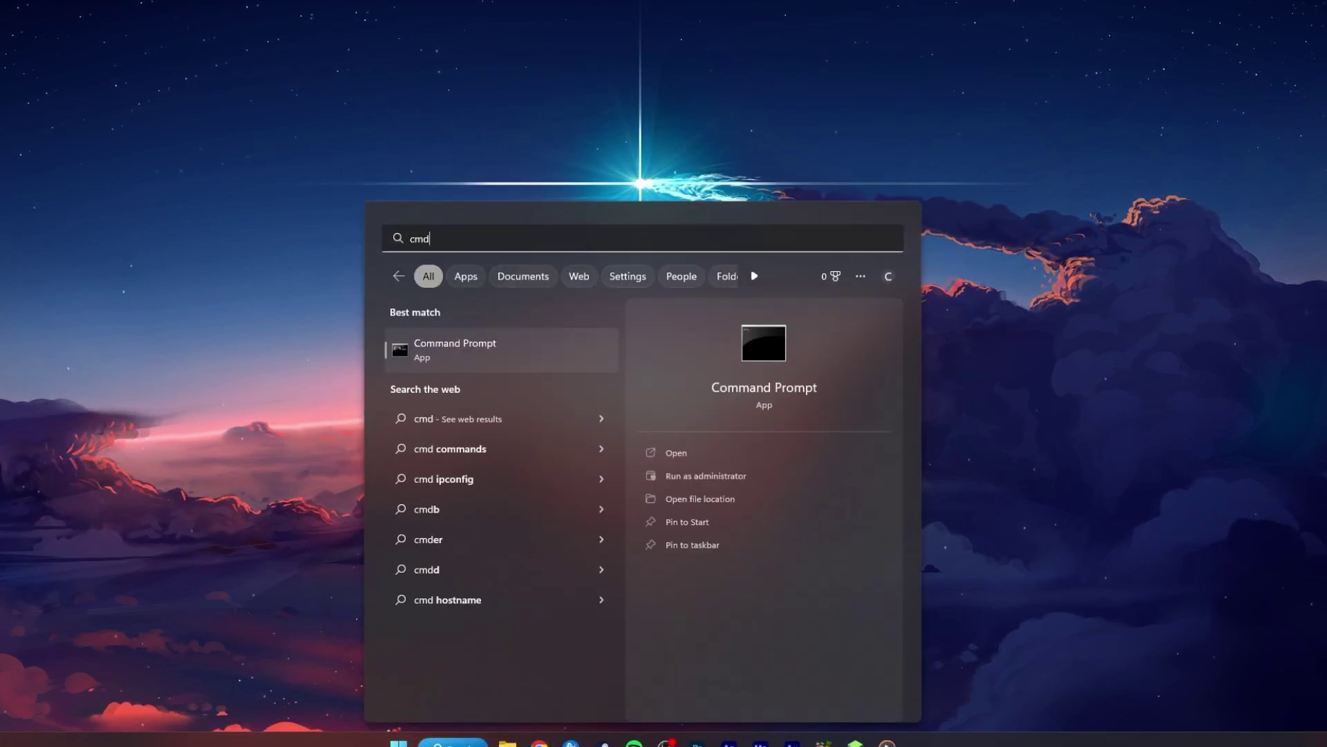
pyautogui.press('Return')
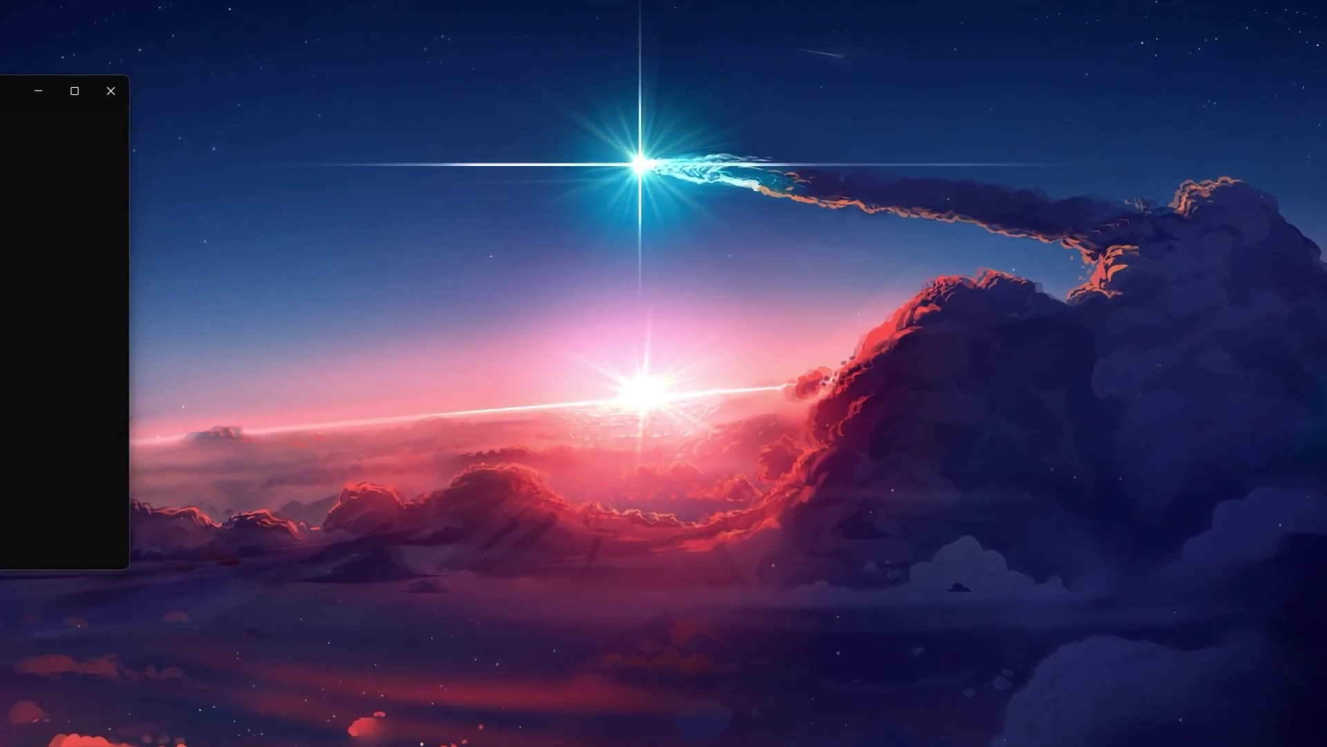
pyautogui.moveTo(14, 89); pyautogui.dragTo(810, 134)
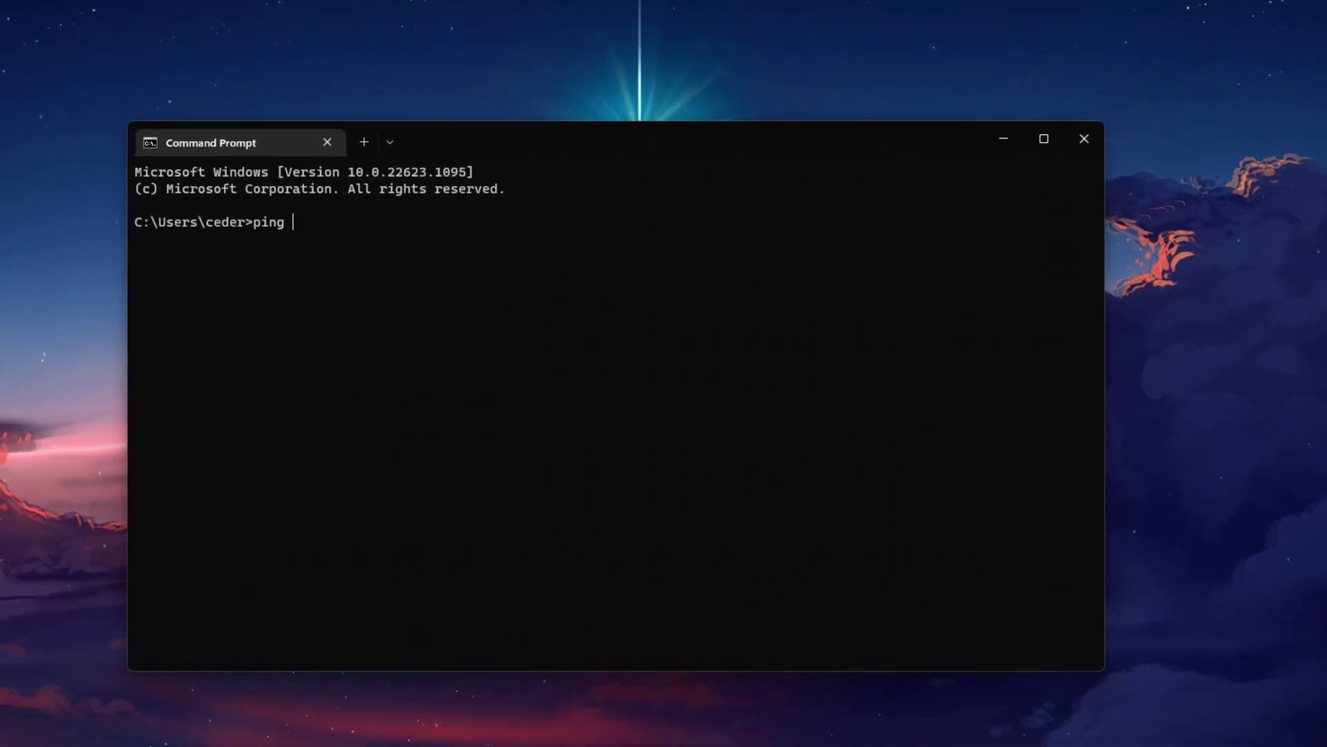
pyautogui.press('Return')
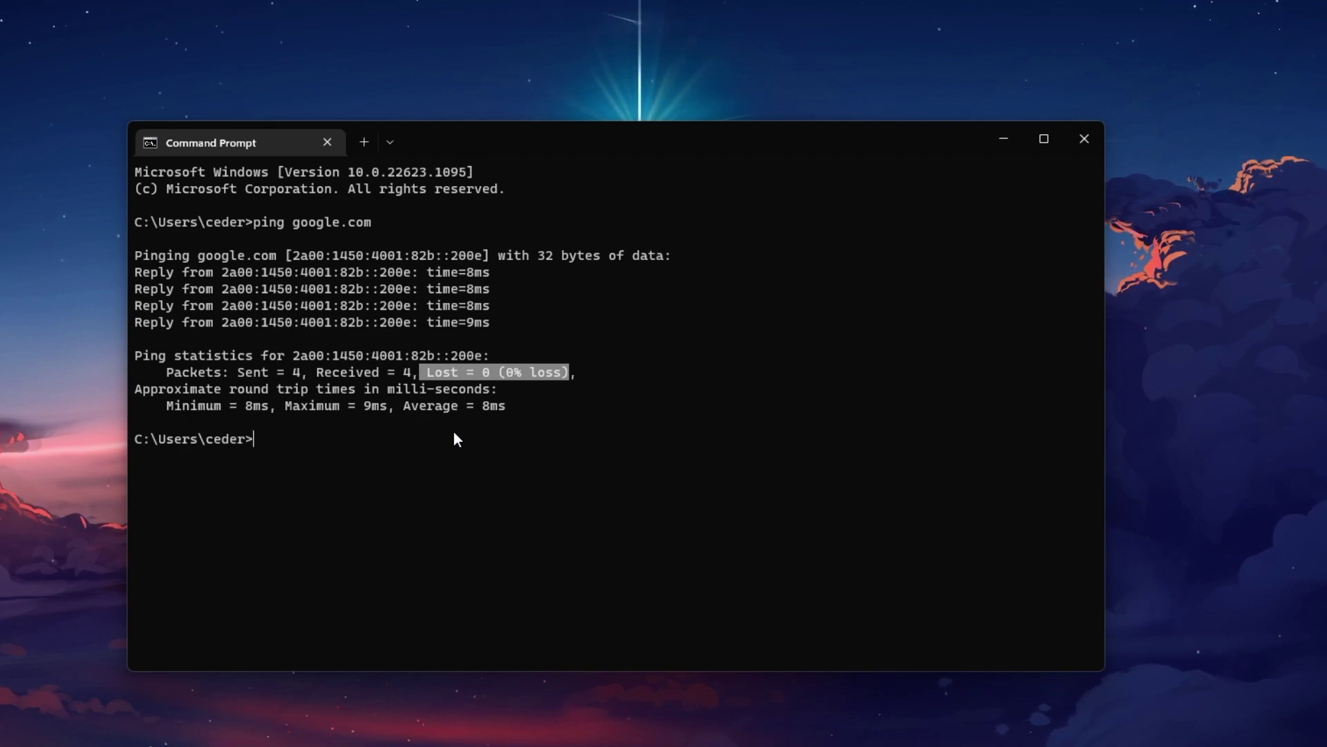
pyautogui.write('ipco')
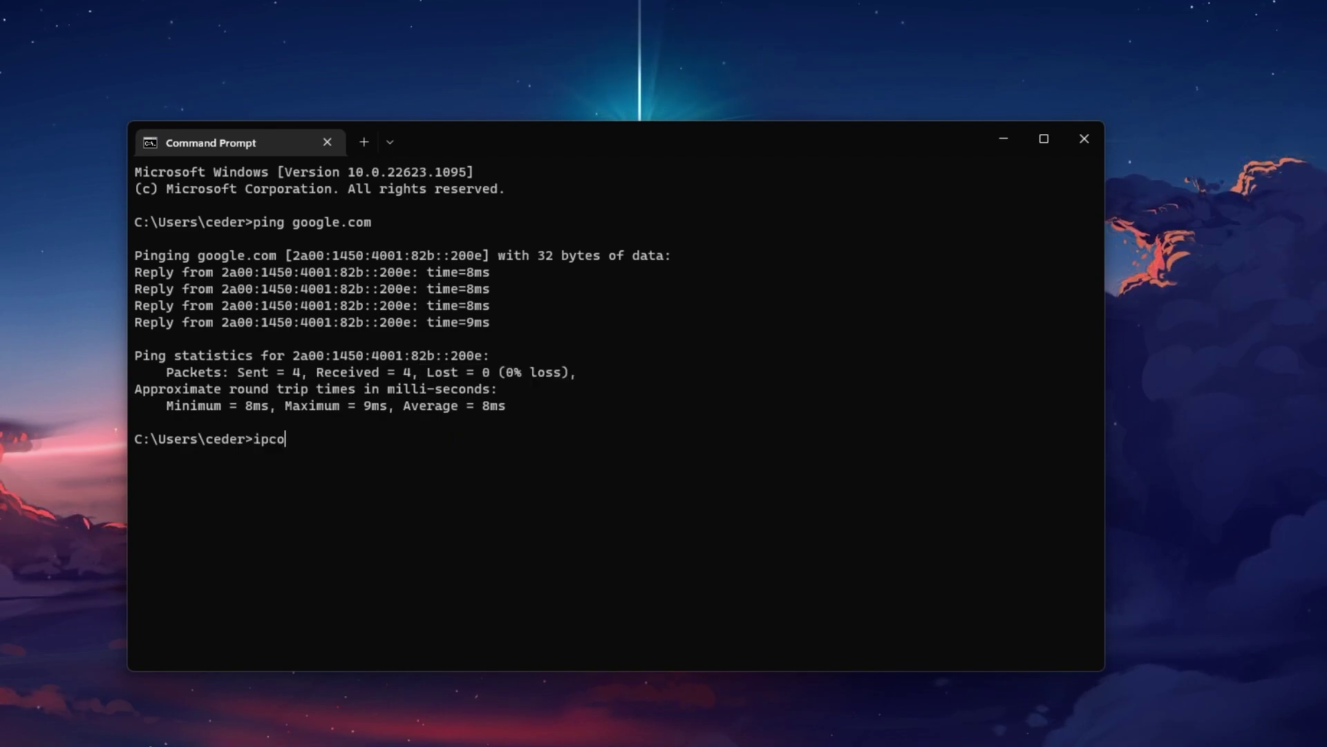
pyautogui.write('nfig /flushdns')
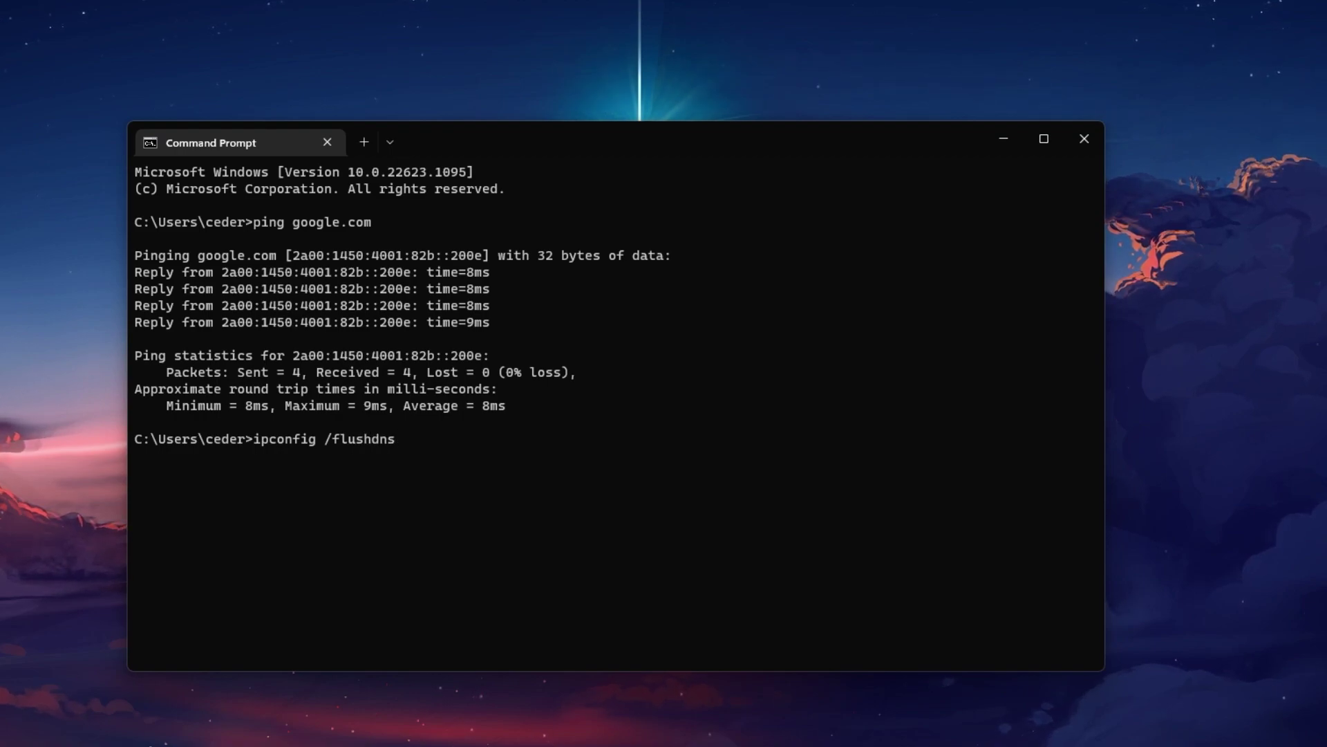
# - Run ipconfig /flushdns to clear the DNS cache, then exit Command Prompt
pyautogui.moveTo(251, 443); pyautogui.dragTo(392, 439)
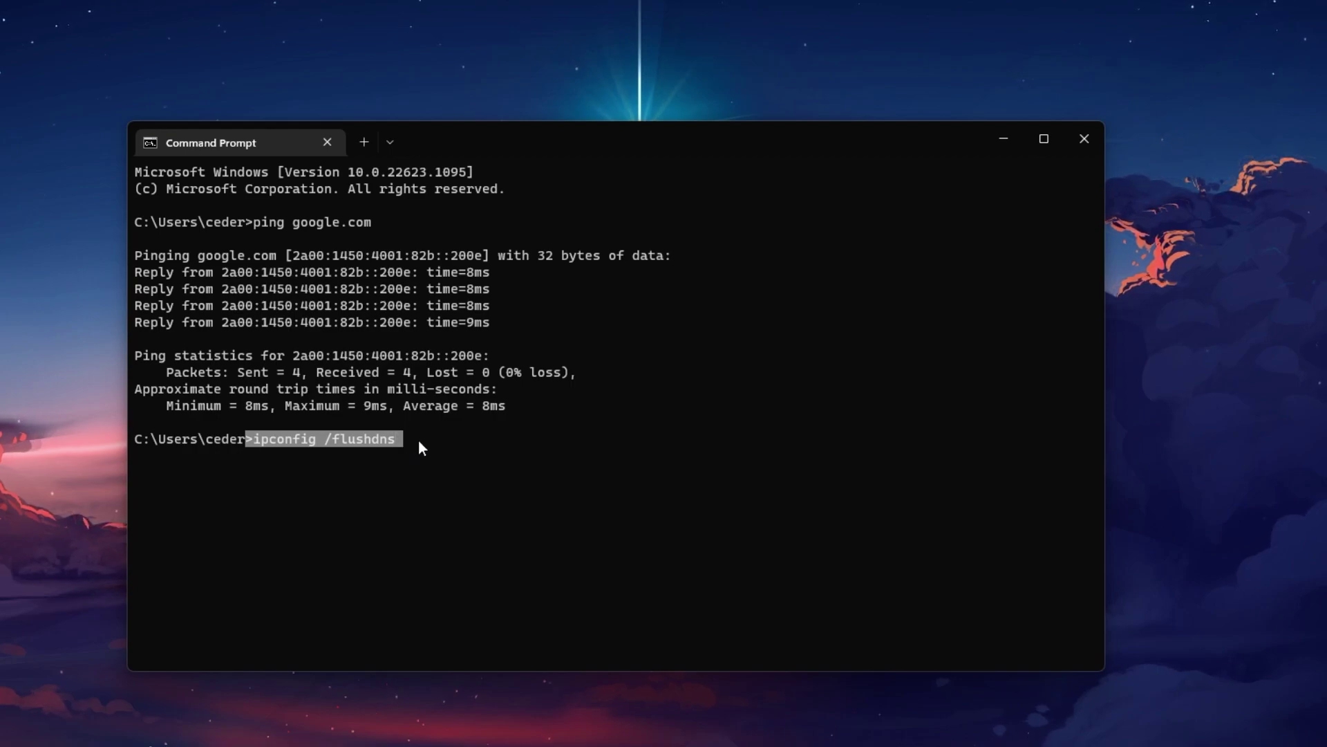
pyautogui.click(419, 440)
pyautogui.press('Return')
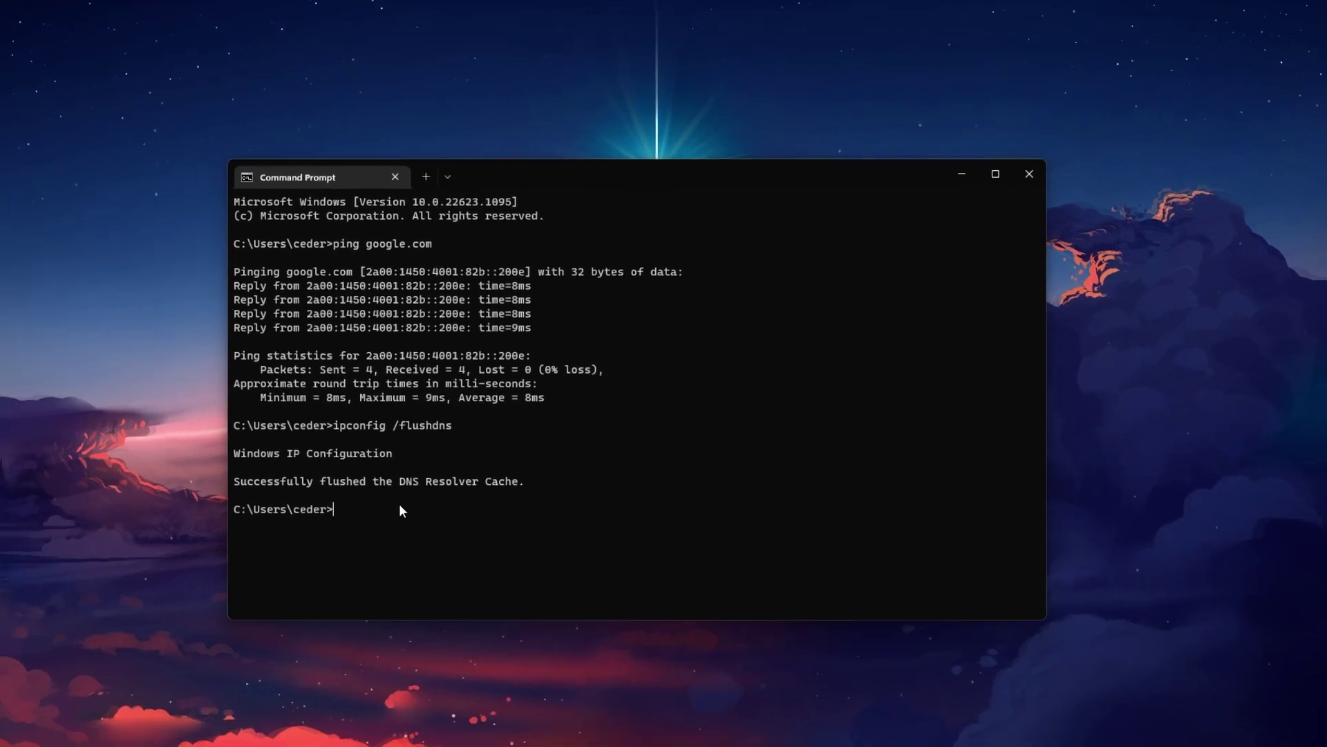
pyautogui.write('exit')
pyautogui.press('Return')
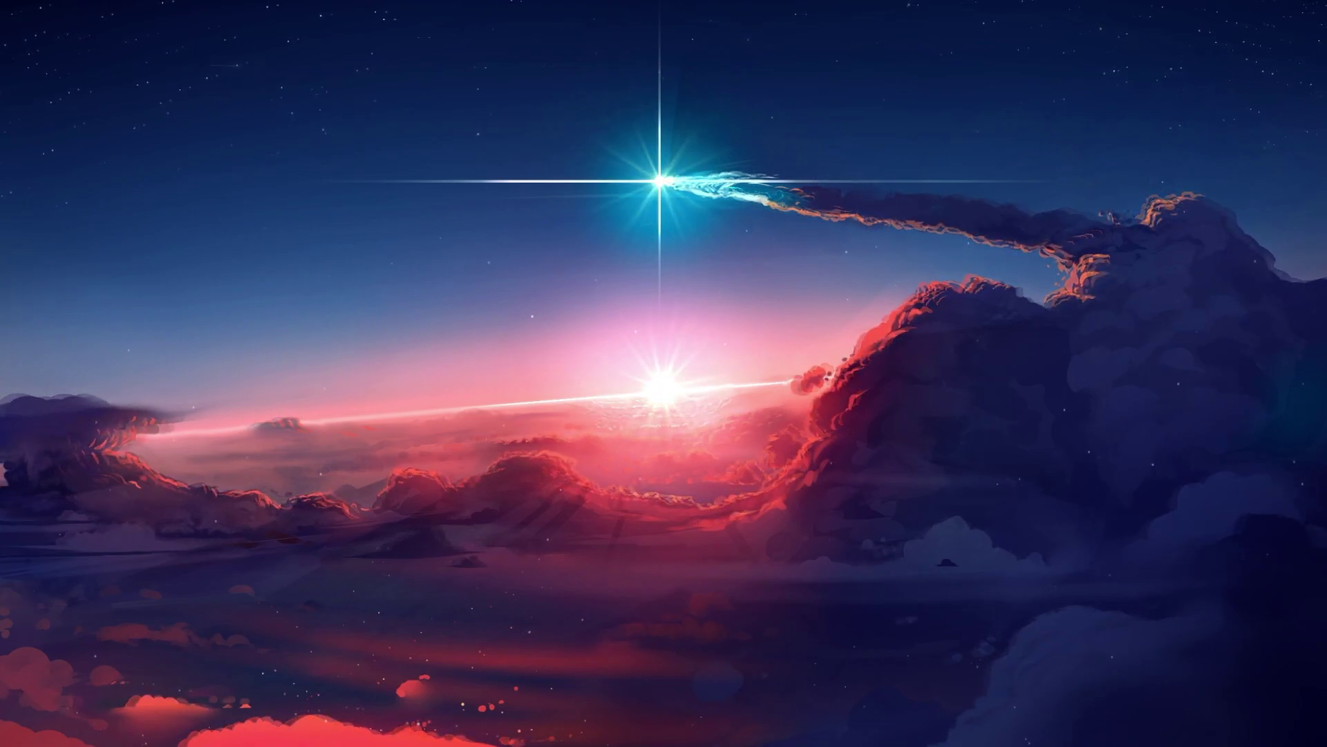
# - Open Control Panel from Start search
pyautogui.press('super')
pyautogui.write('control Panel')
pyautogui.press('BackSpace')
pyautogui.press('BackSpace')
pyautogui.press('BackSpace')
pyautogui.press('BackSpace')
pyautogui.press('BackSpace')
pyautogui.write('c')
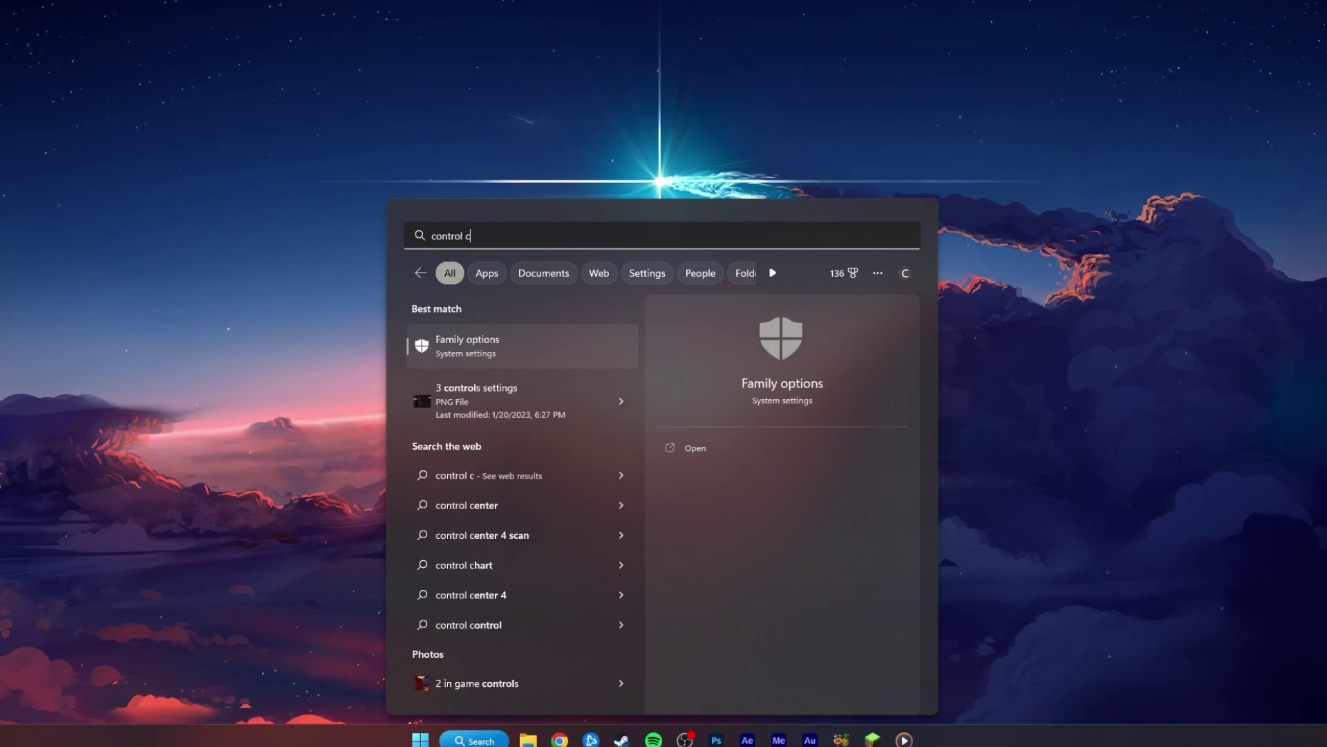
pyautogui.press('BackSpace')
pyautogui.write('panel')
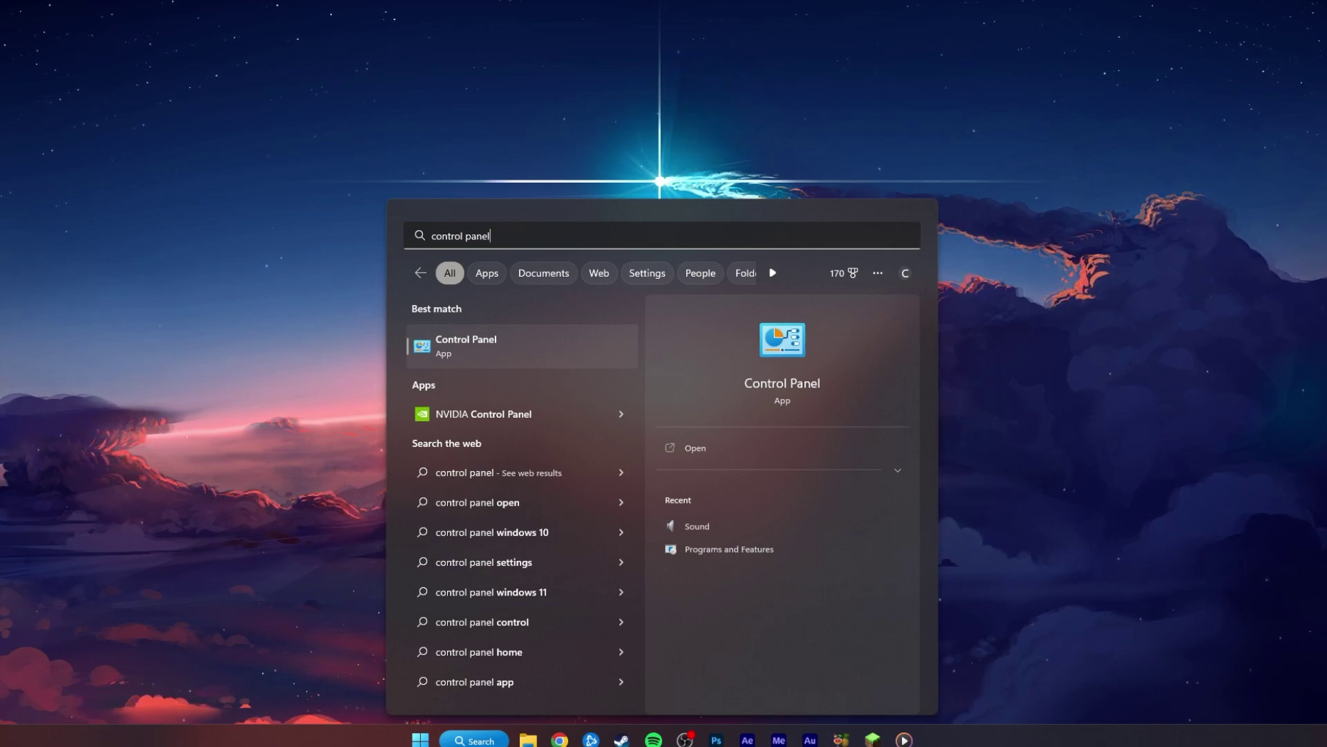
pyautogui.press('Return')
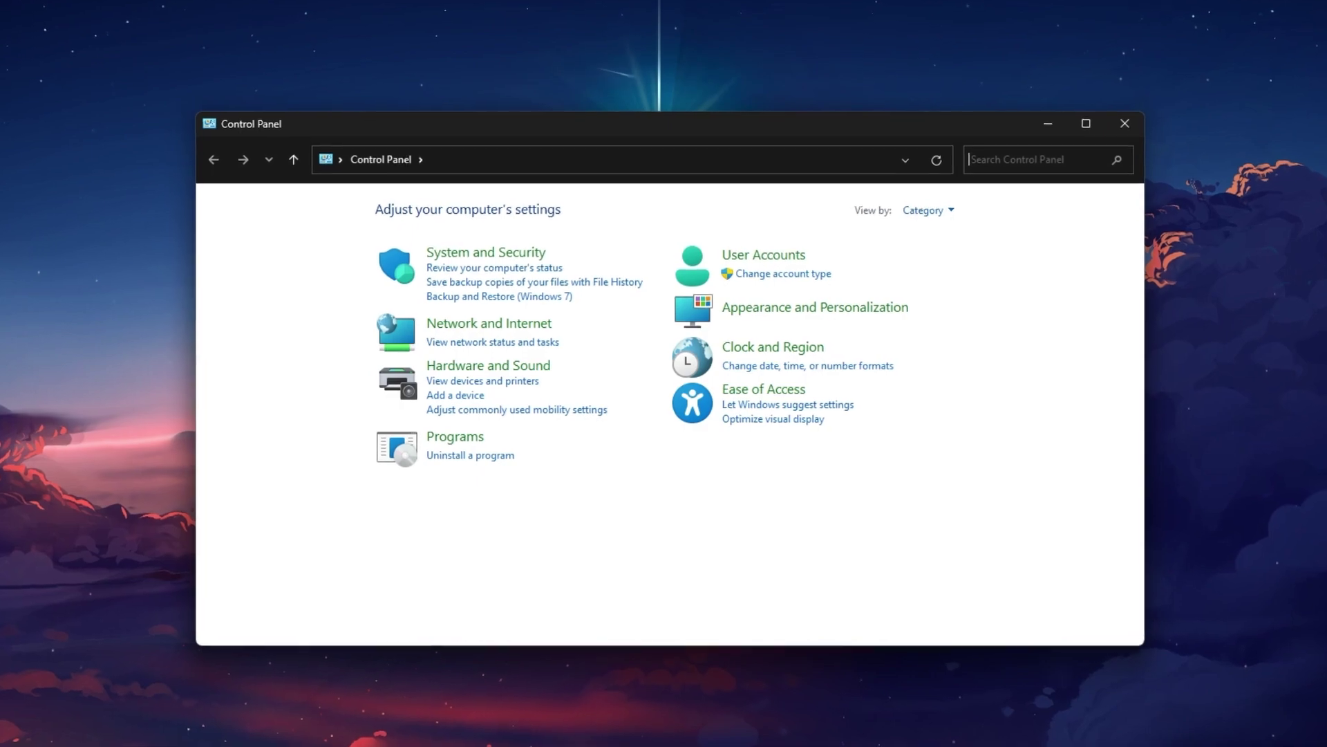
# - Keep Category view and go to Network and Internet > Network and Sharing Center
pyautogui.click(930, 207)
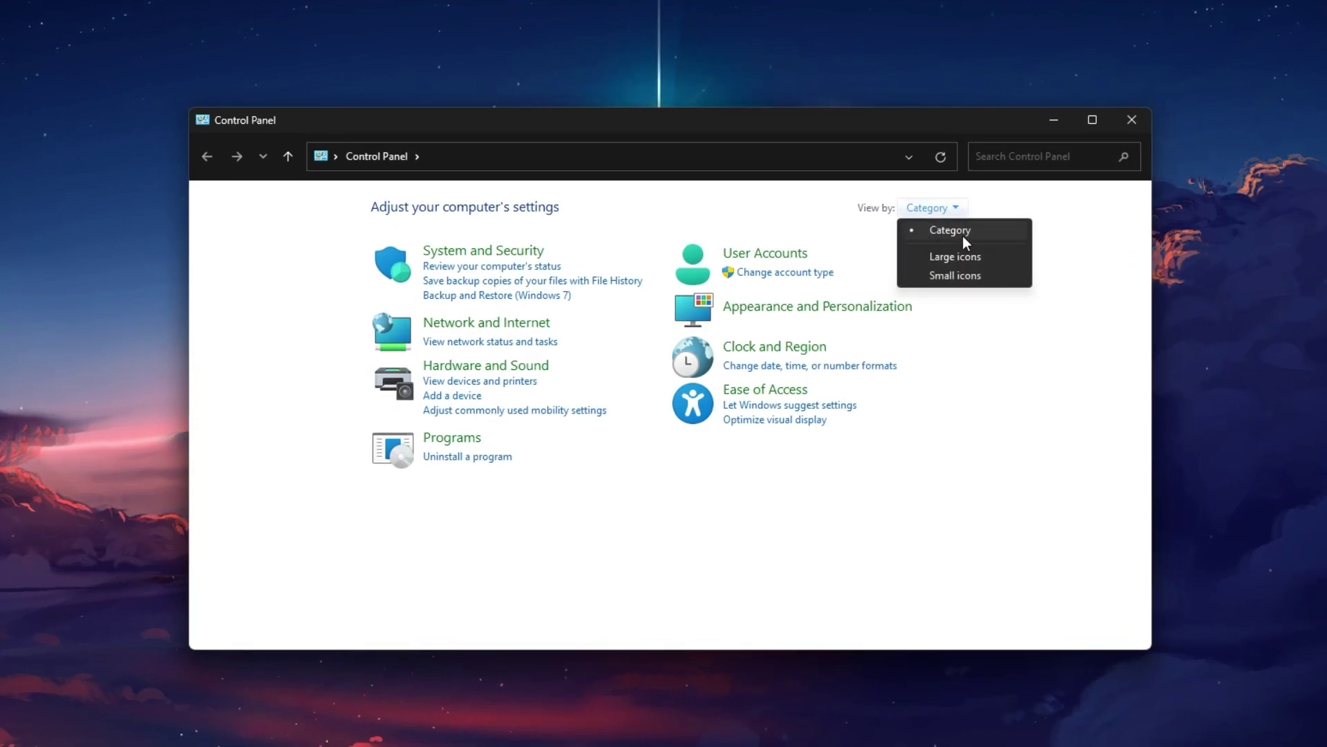
pyautogui.click(1072, 235)
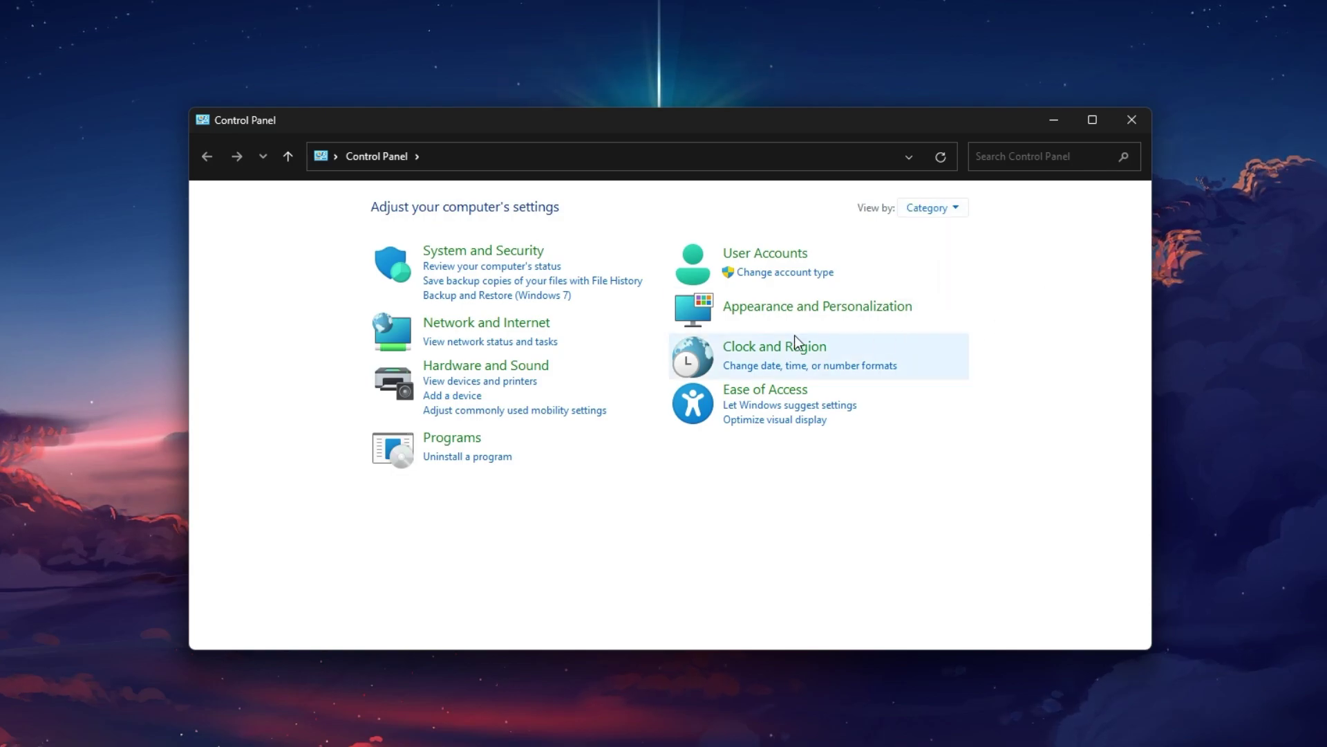
pyautogui.click(529, 324)
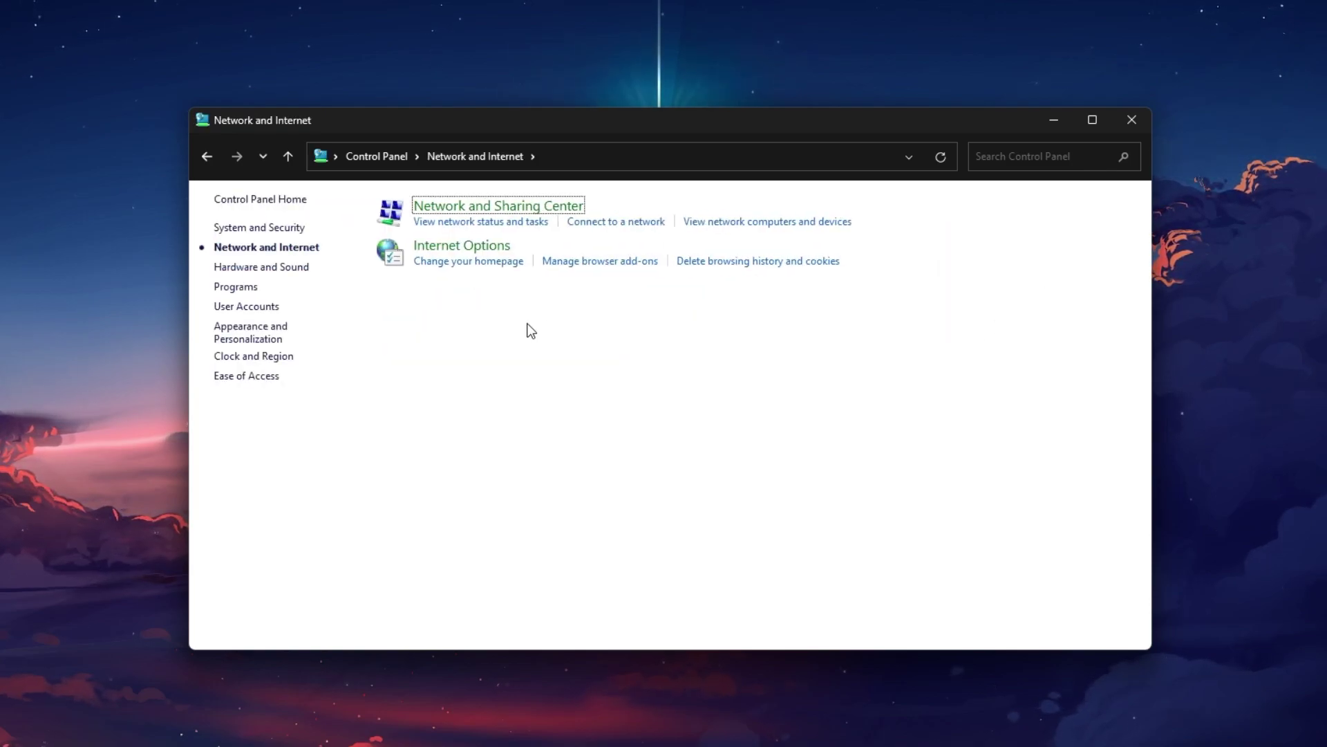
pyautogui.click(444, 217)
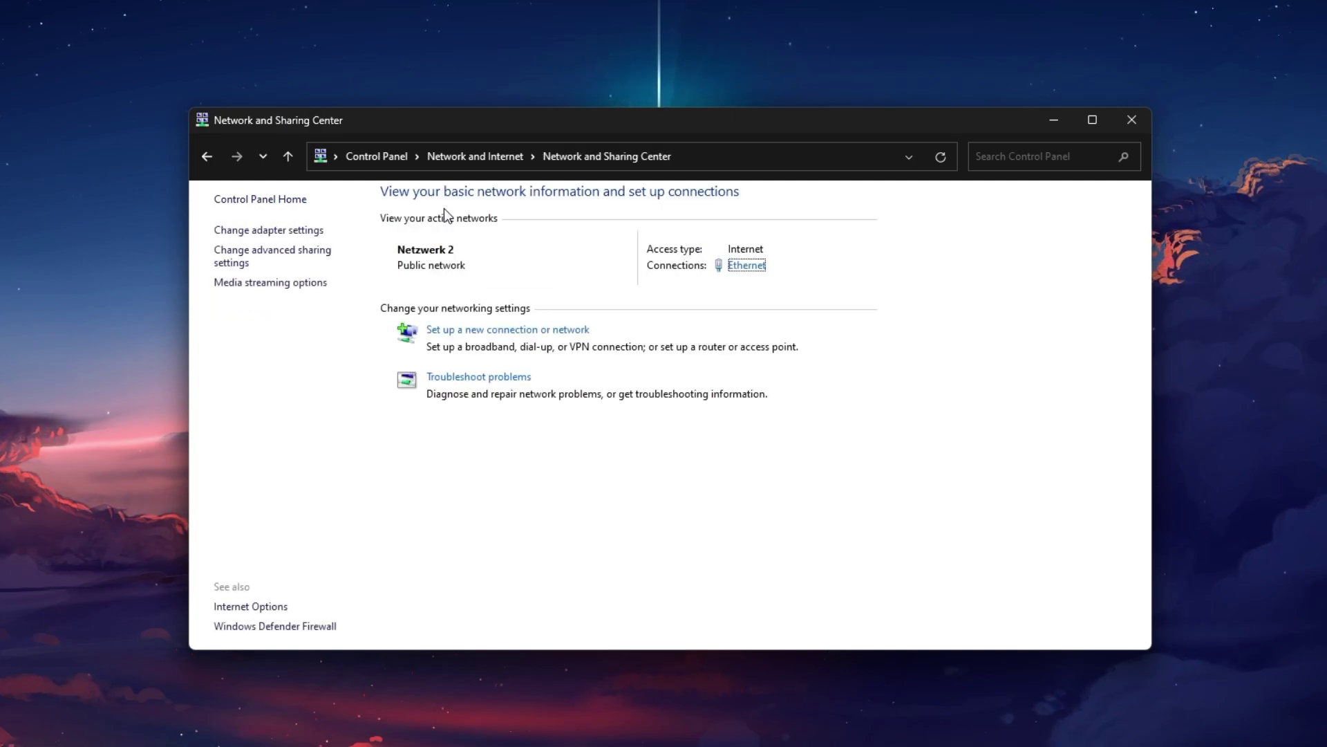
# - Open the Ethernet connection's status and properties, closing Network and Sharing Center
pyautogui.click(759, 271)
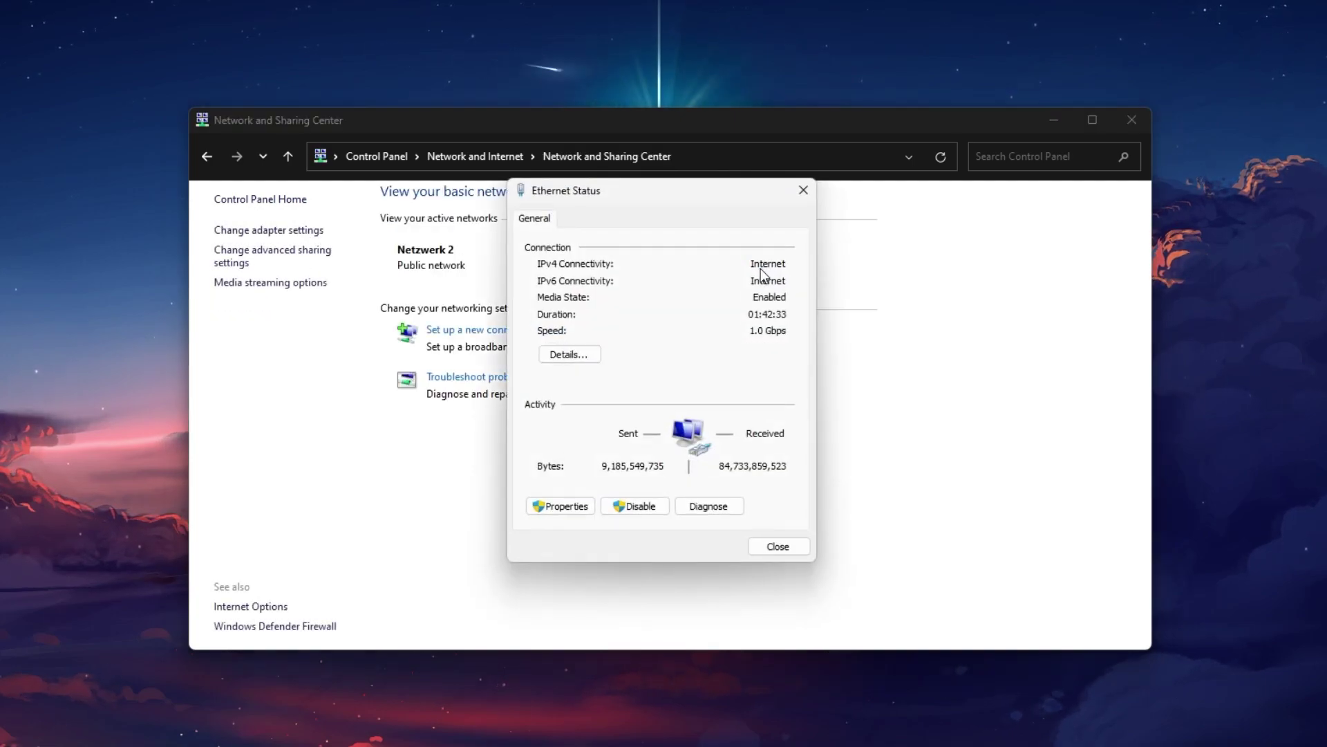
pyautogui.click(1086, 199)
pyautogui.click(1131, 119)
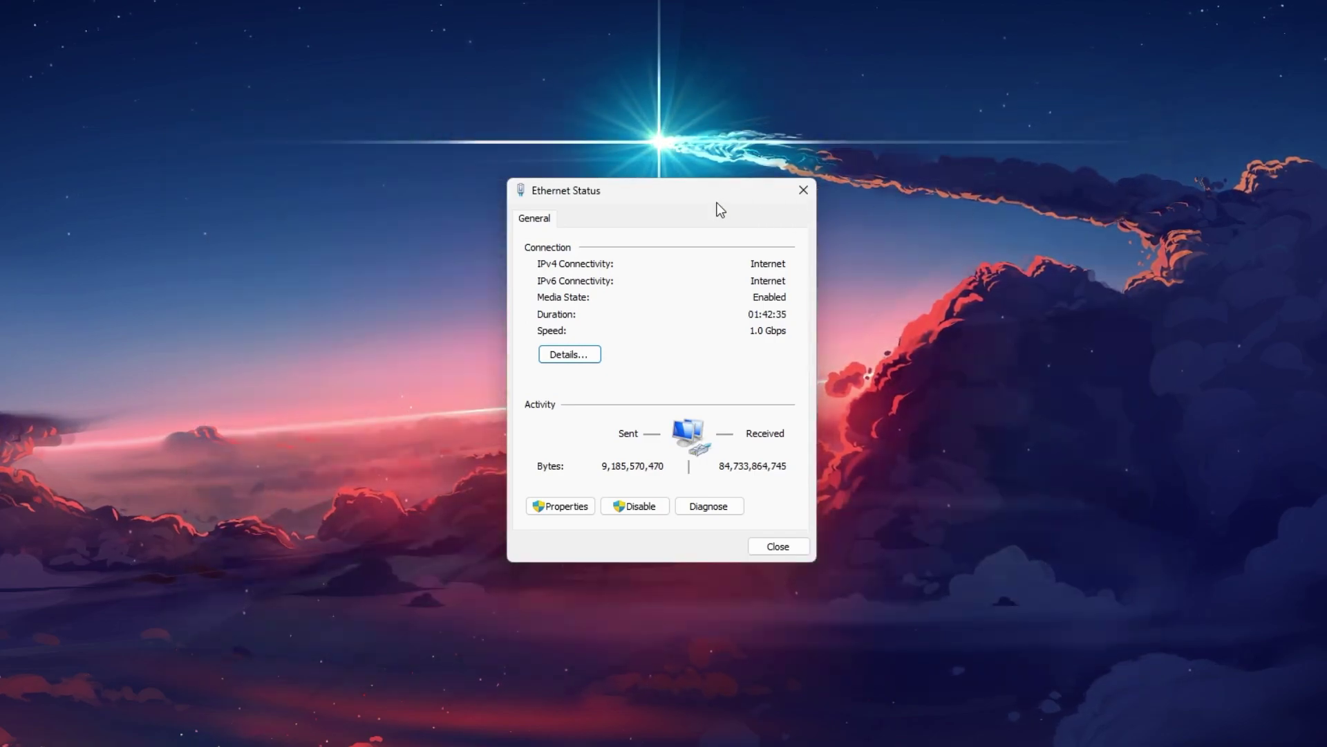
pyautogui.moveTo(650, 197); pyautogui.dragTo(508, 199)
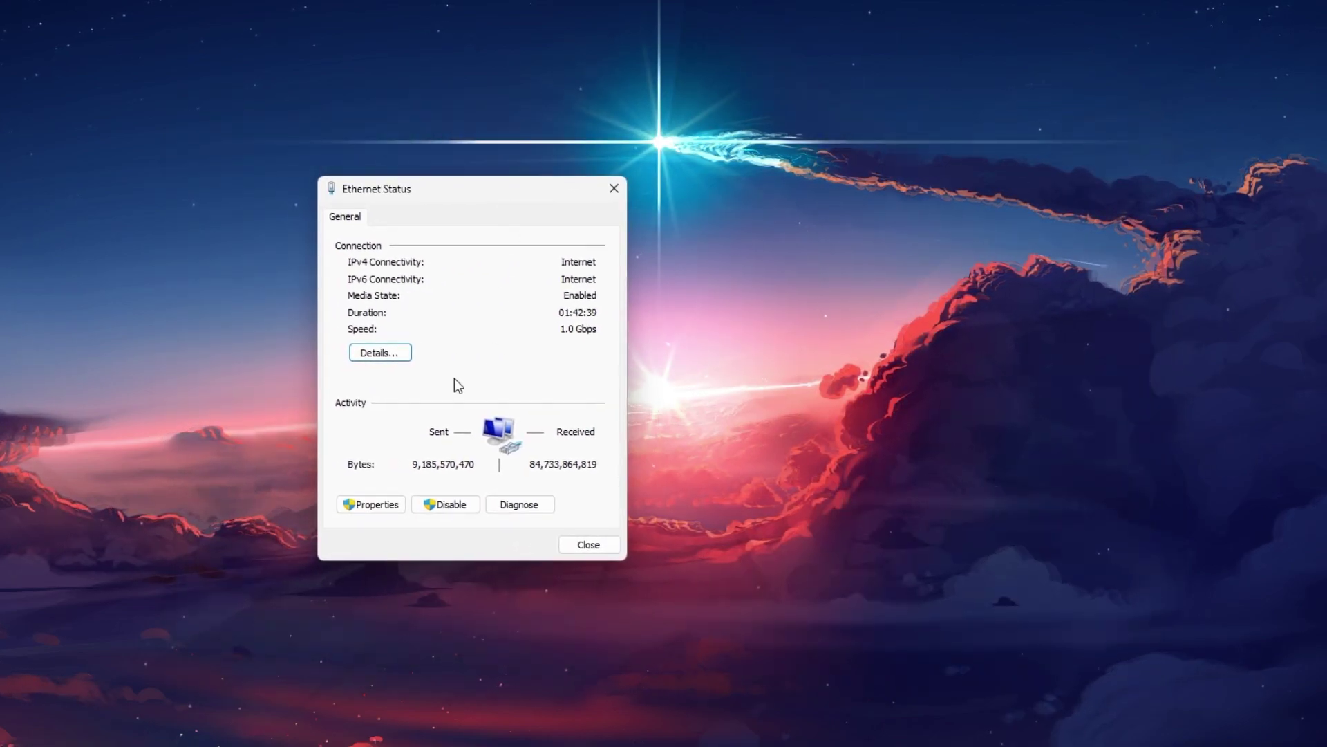
pyautogui.click(384, 512)
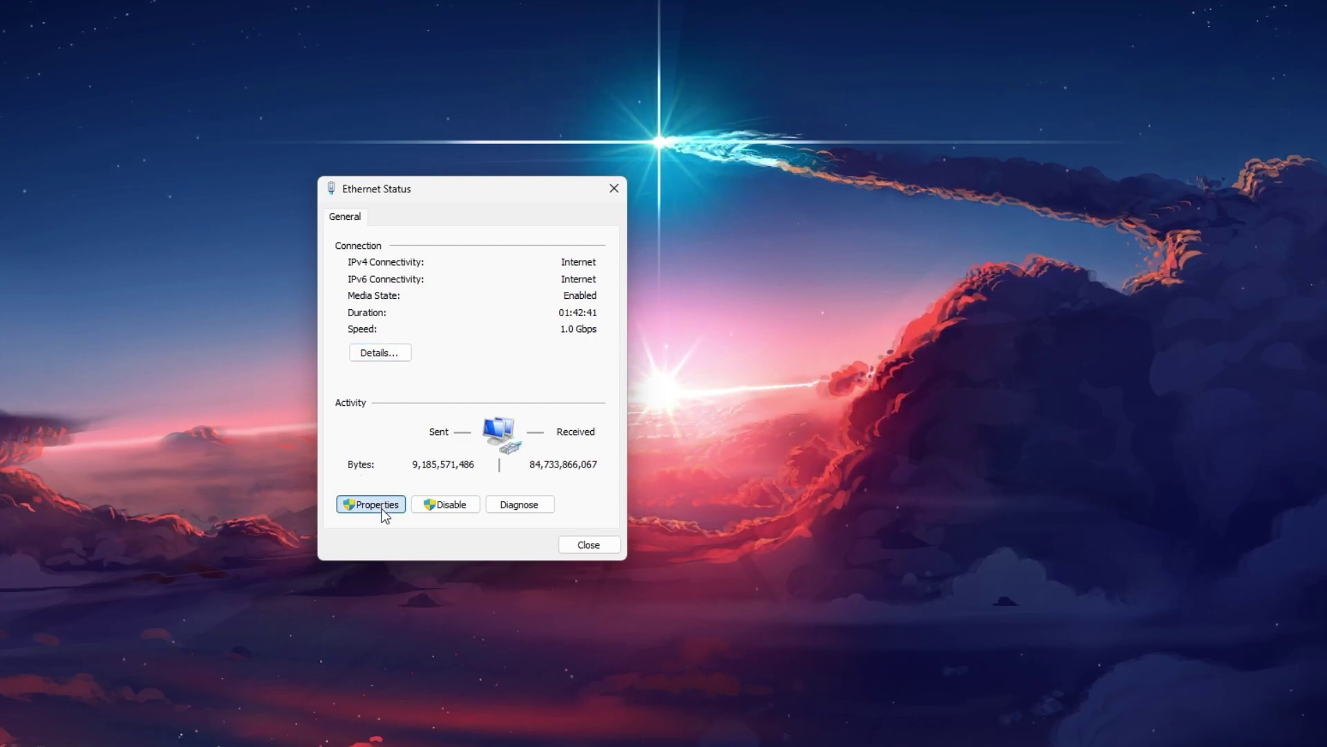
pyautogui.moveTo(794, 198); pyautogui.dragTo(829, 189)
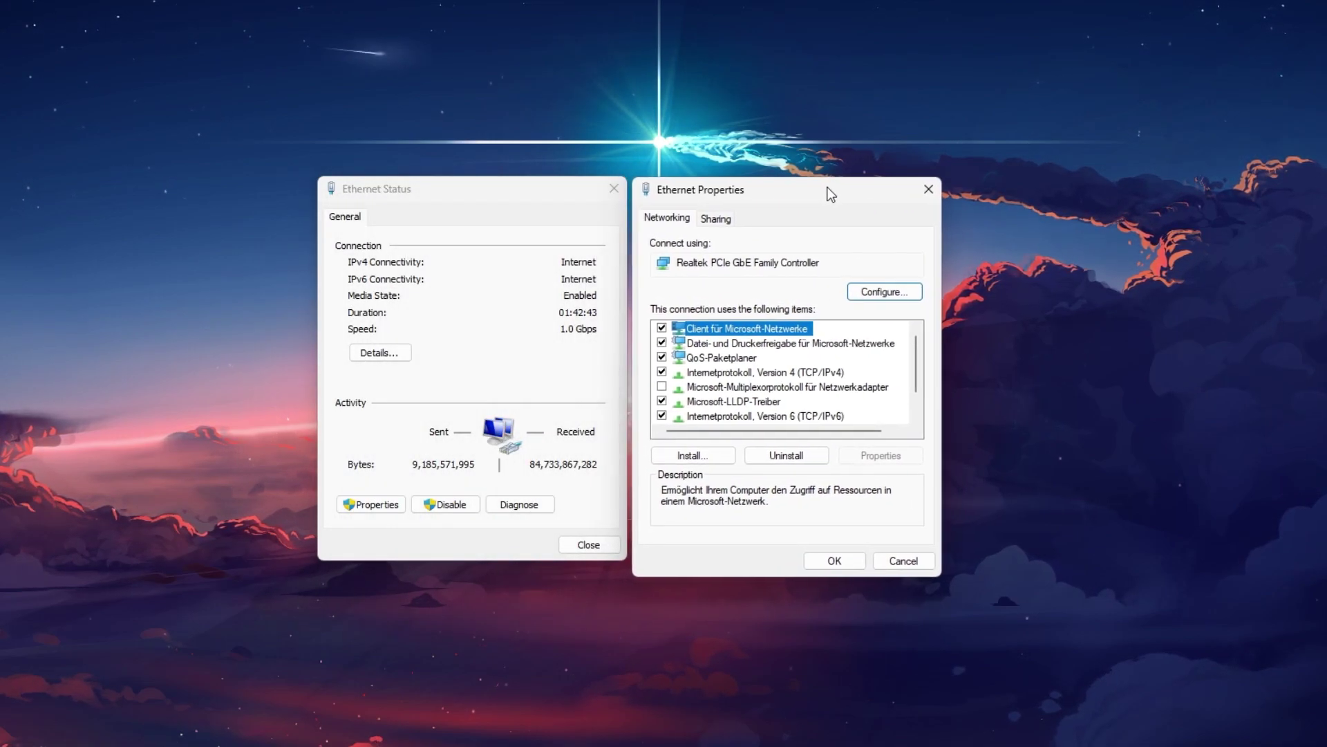
# - Set TCP/IPv4 DNS servers to 8.8.8.8 and 8.8.4.4 and confirm with OK
pyautogui.click(758, 374)
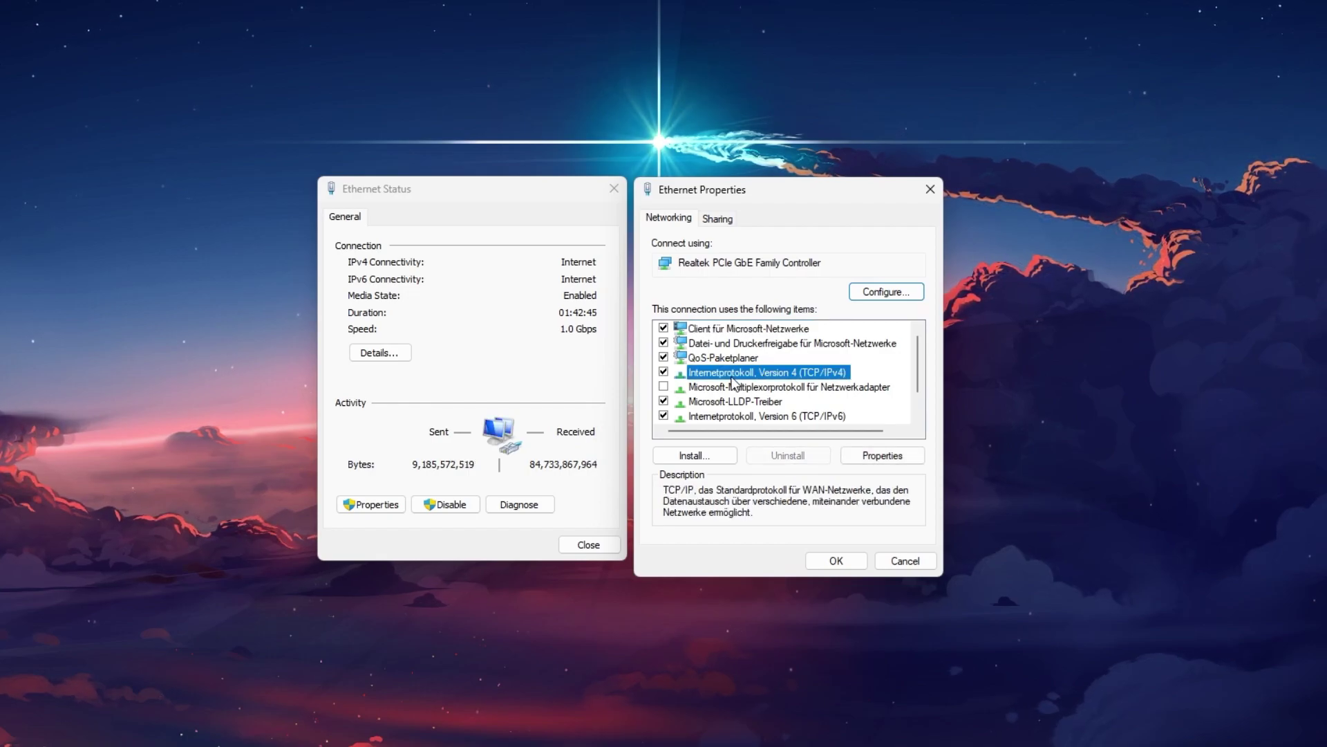
pyautogui.doubleClick(758, 373)
pyautogui.moveTo(733, 255); pyautogui.dragTo(1035, 191)
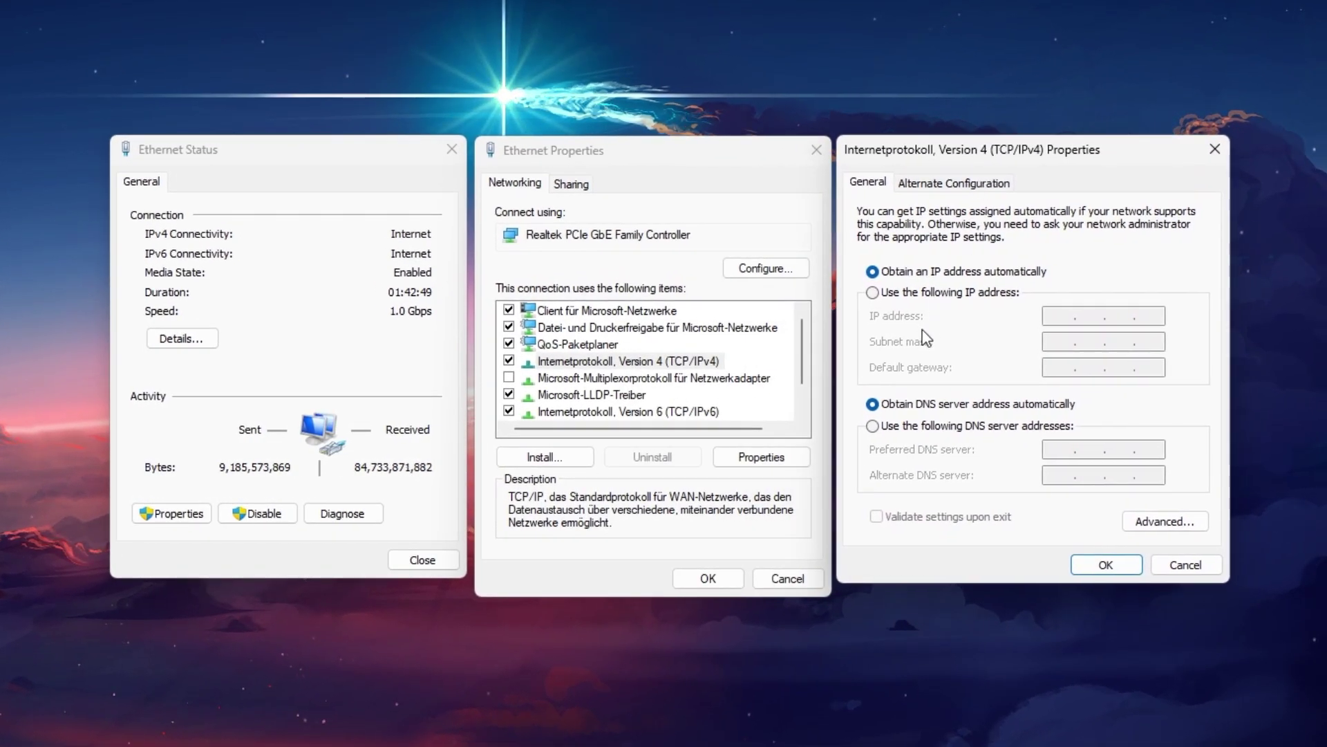
pyautogui.click(872, 426)
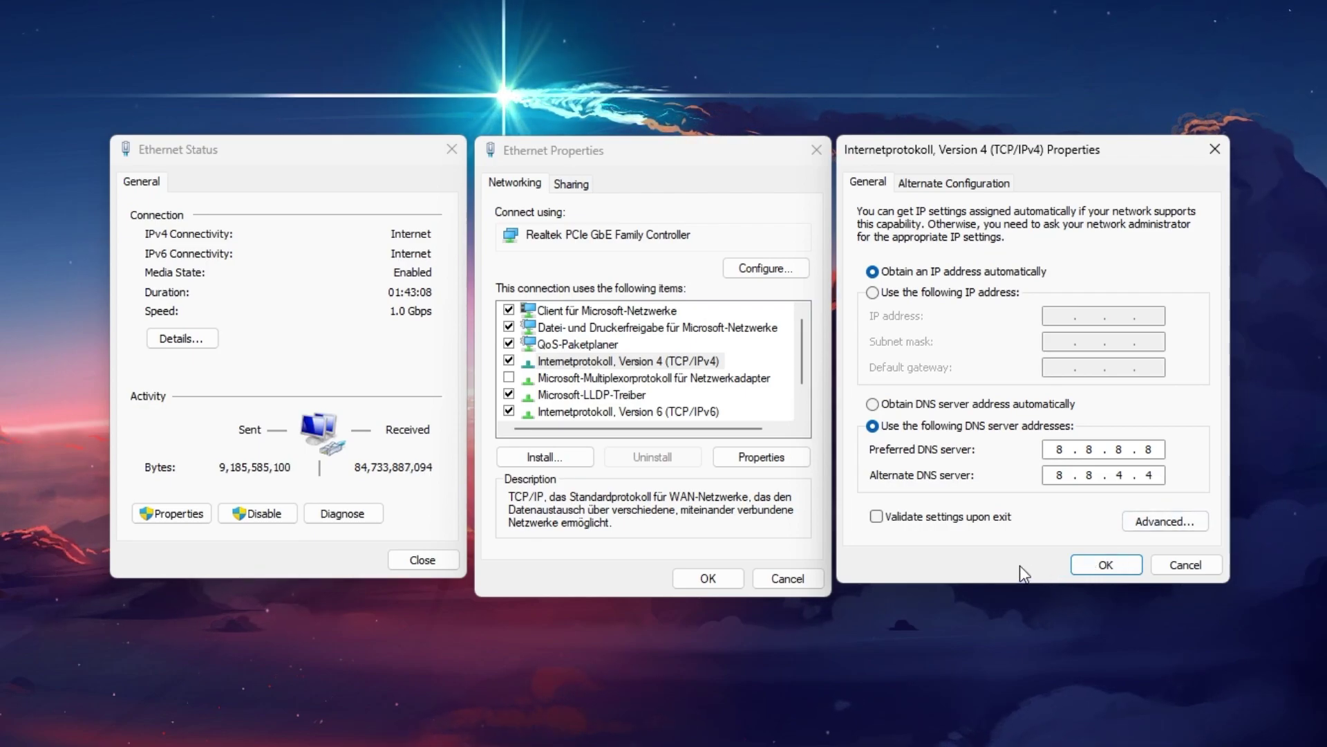
pyautogui.click(1101, 565)
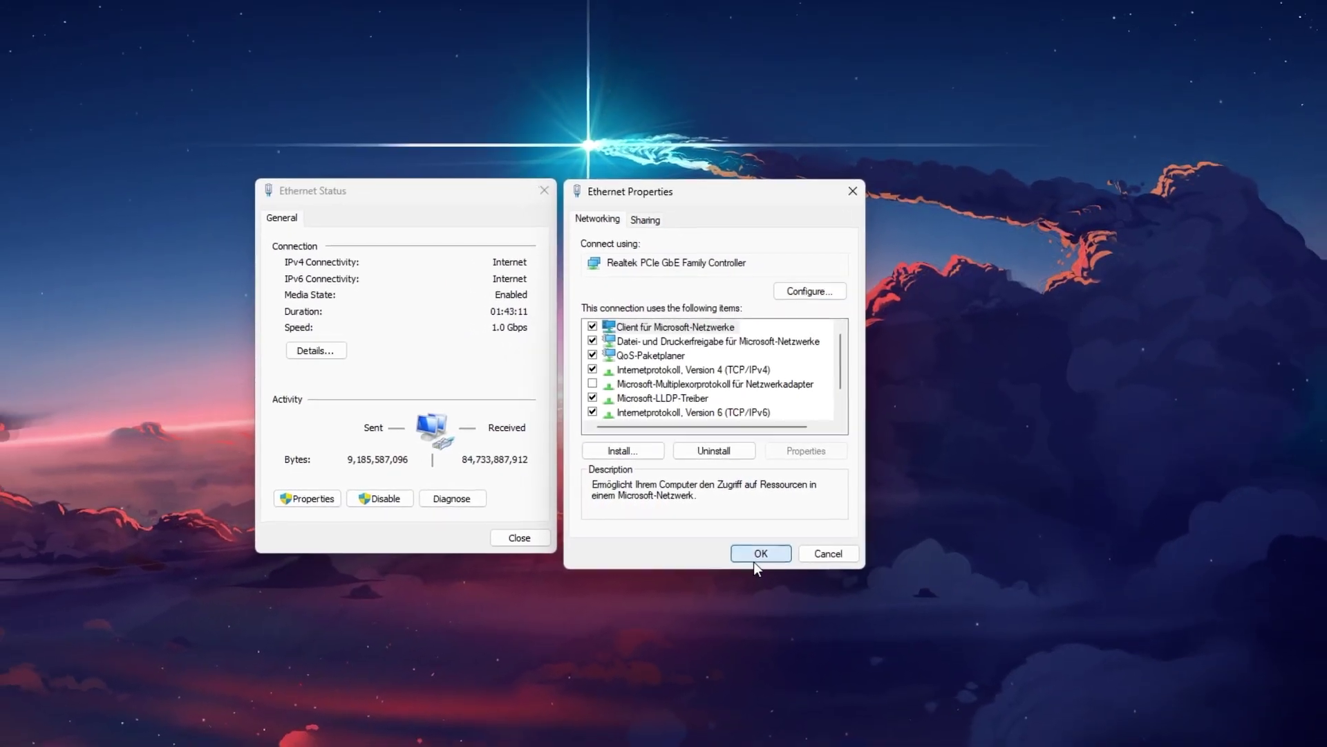
pyautogui.click(738, 564)
pyautogui.click(571, 529)
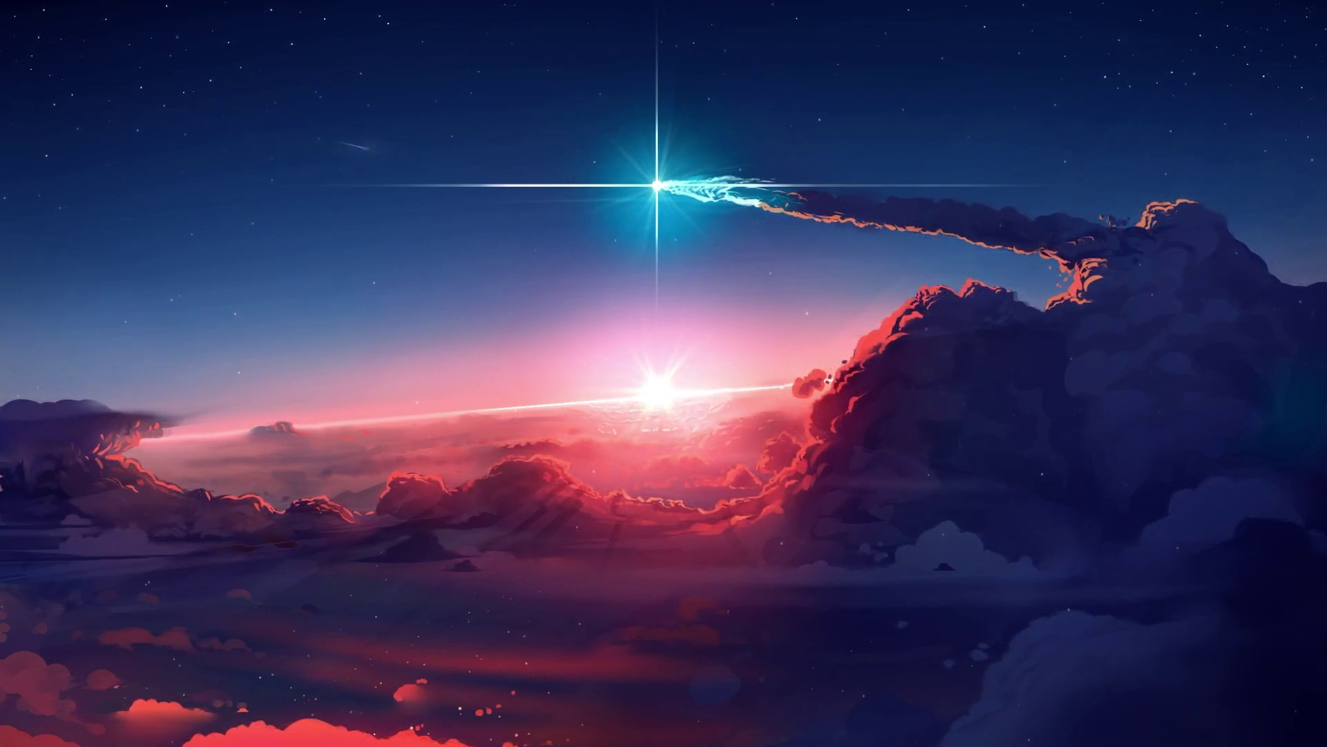
pyautogui.press('super')
pyautogui.write('device man')
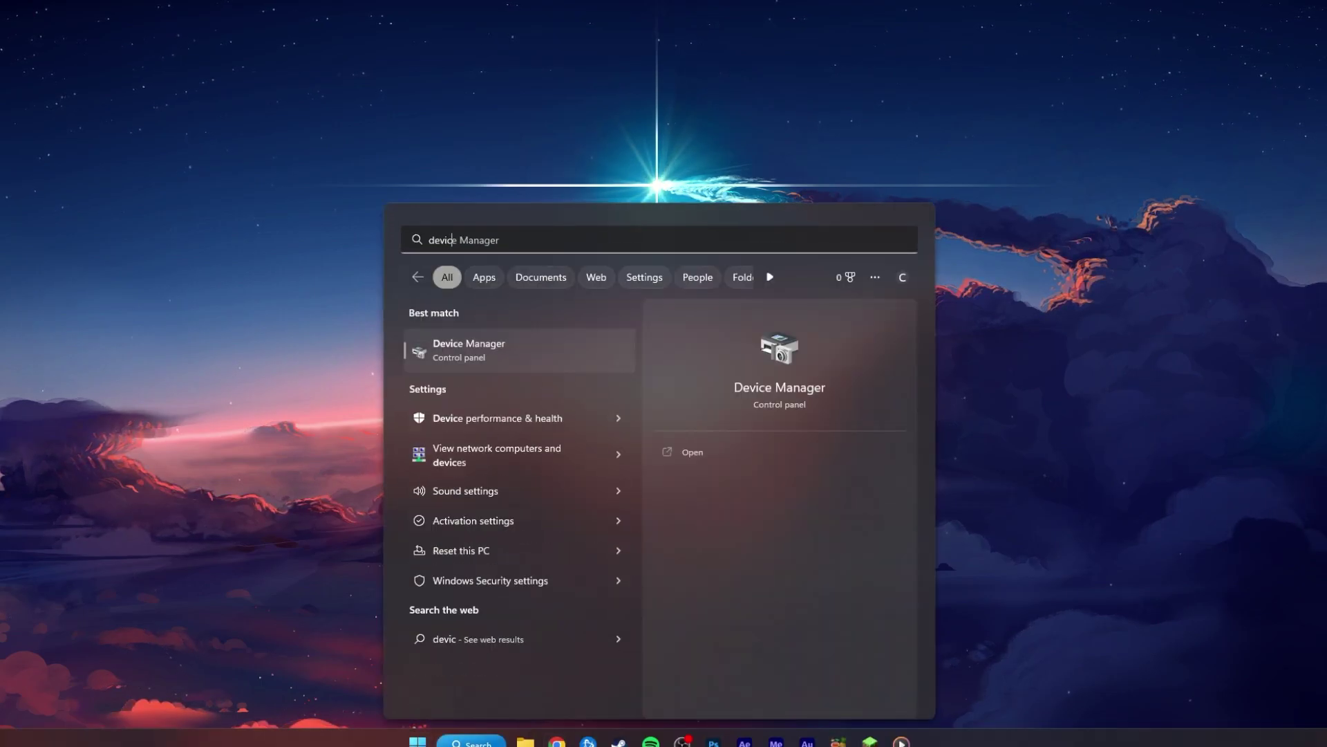
pyautogui.write('ager')
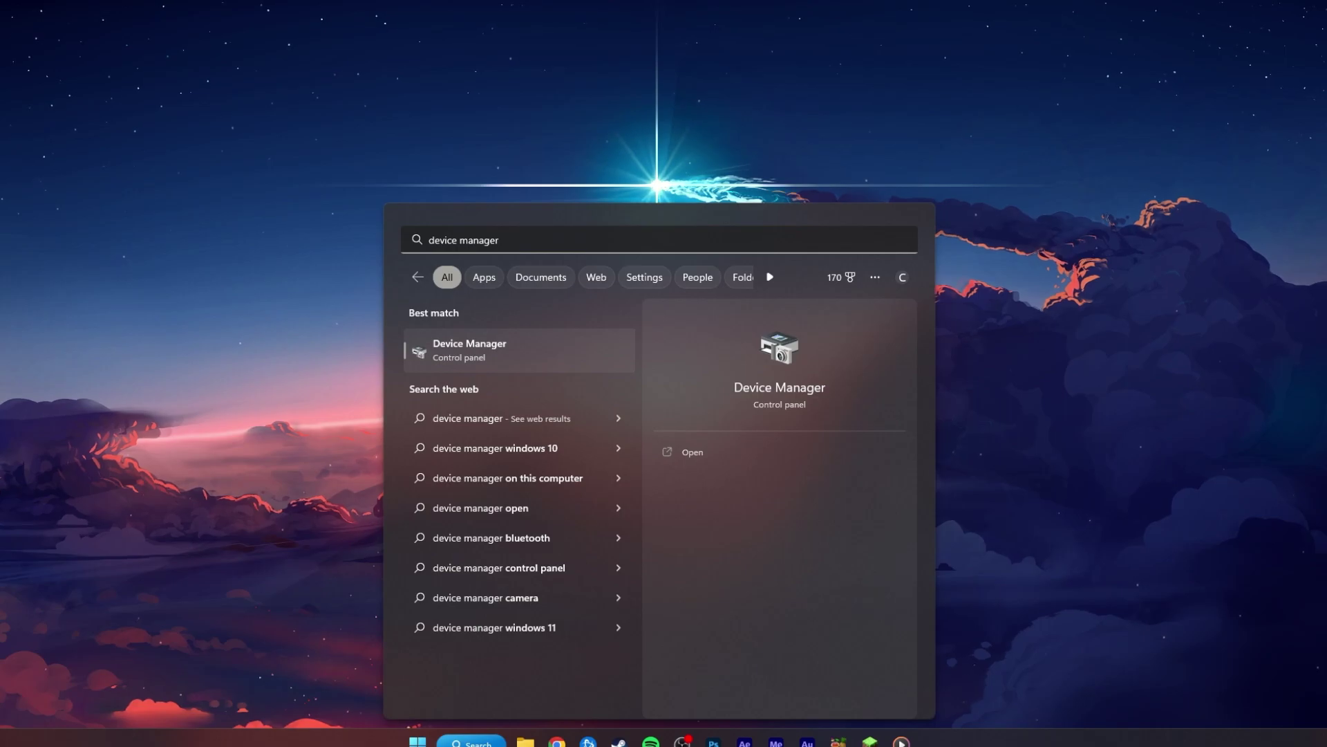
pyautogui.press('Return')
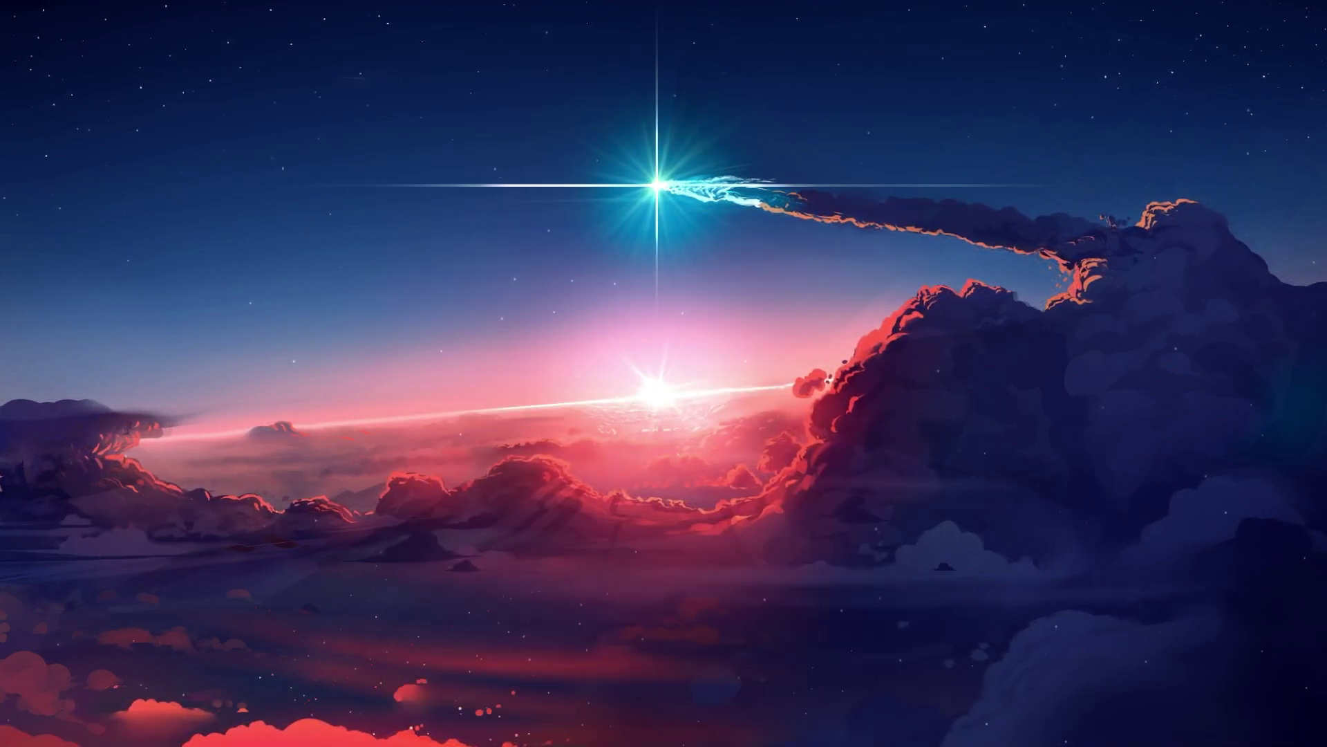
pyautogui.moveTo(305, 184); pyautogui.dragTo(802, 197)
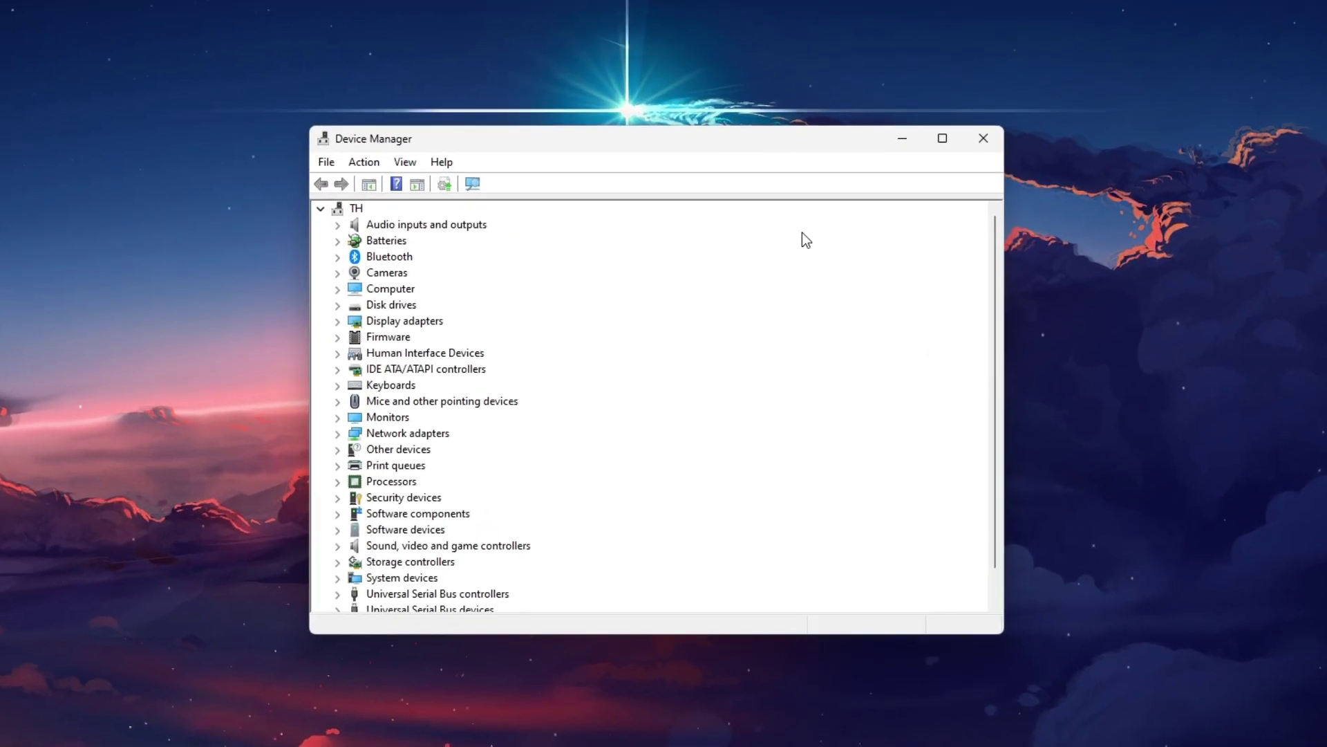
pyautogui.click(341, 433)
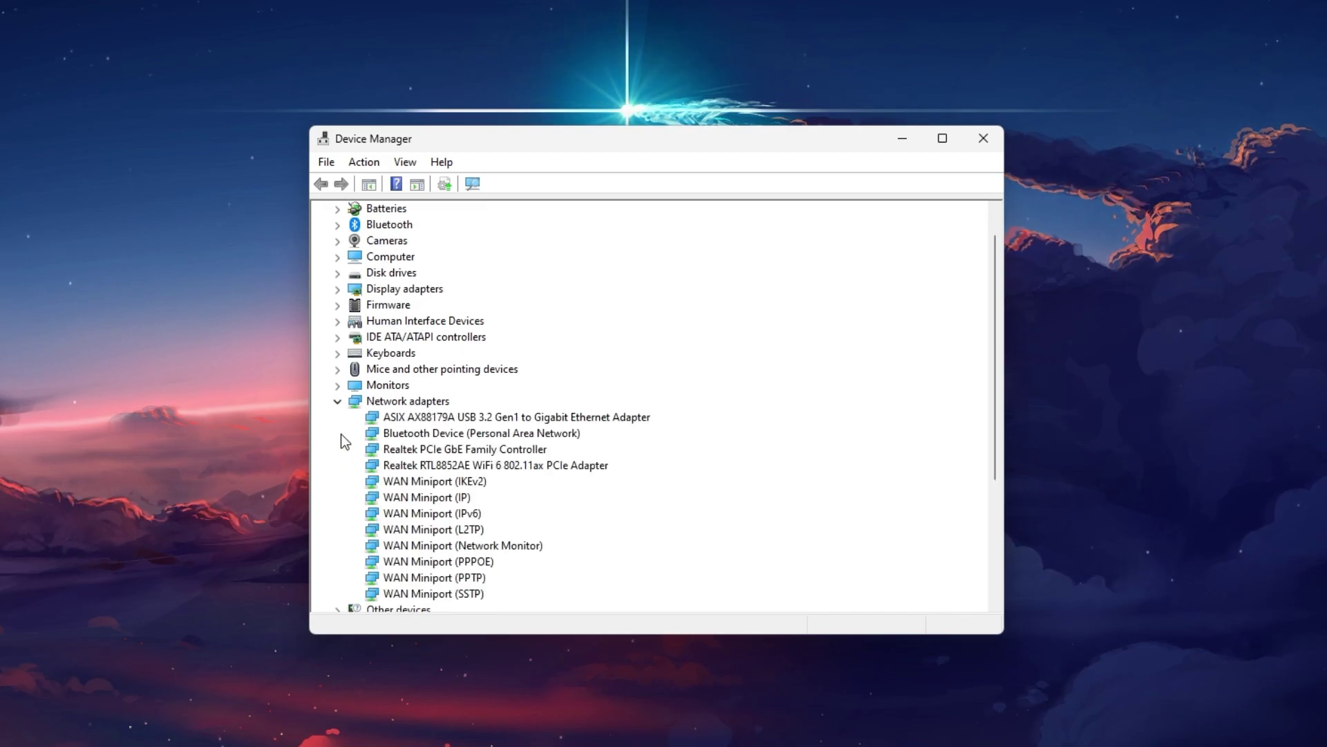
pyautogui.scroll(-2, 723, 410)
pyautogui.click(609, 375)
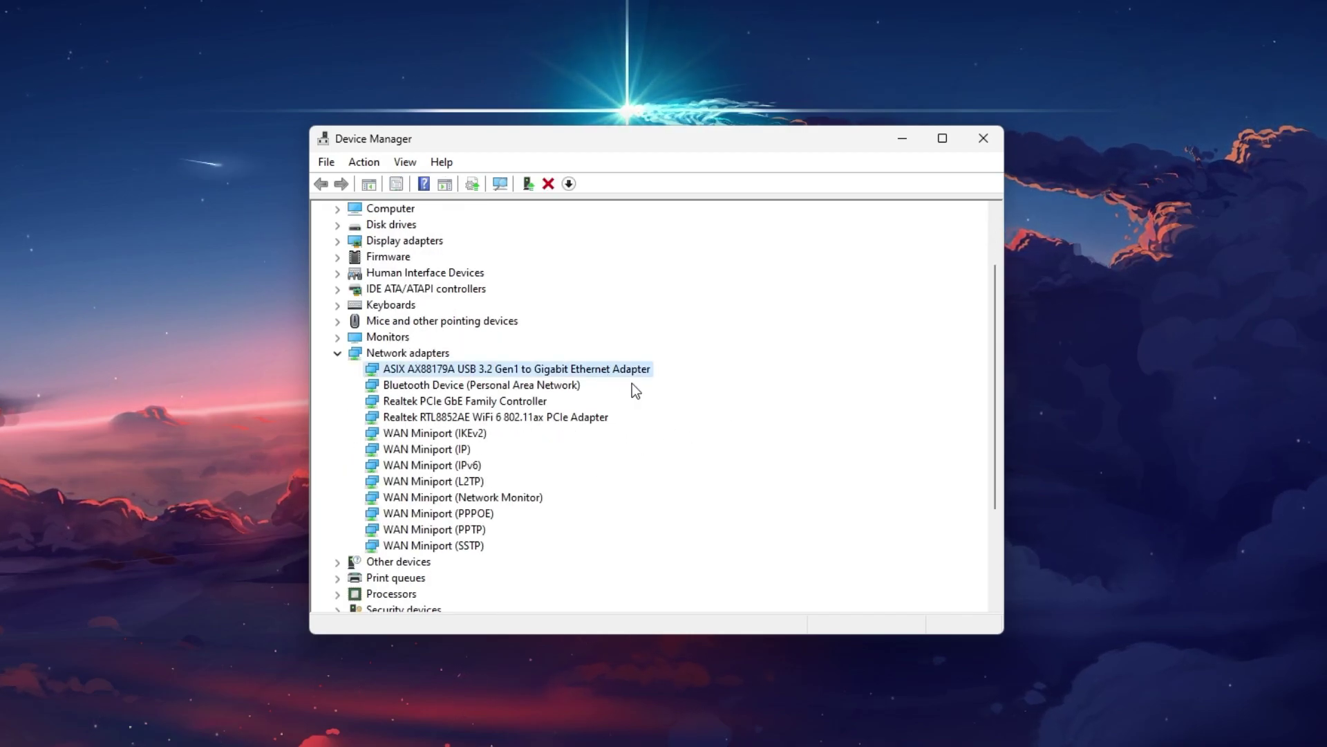
pyautogui.rightClick(648, 376)
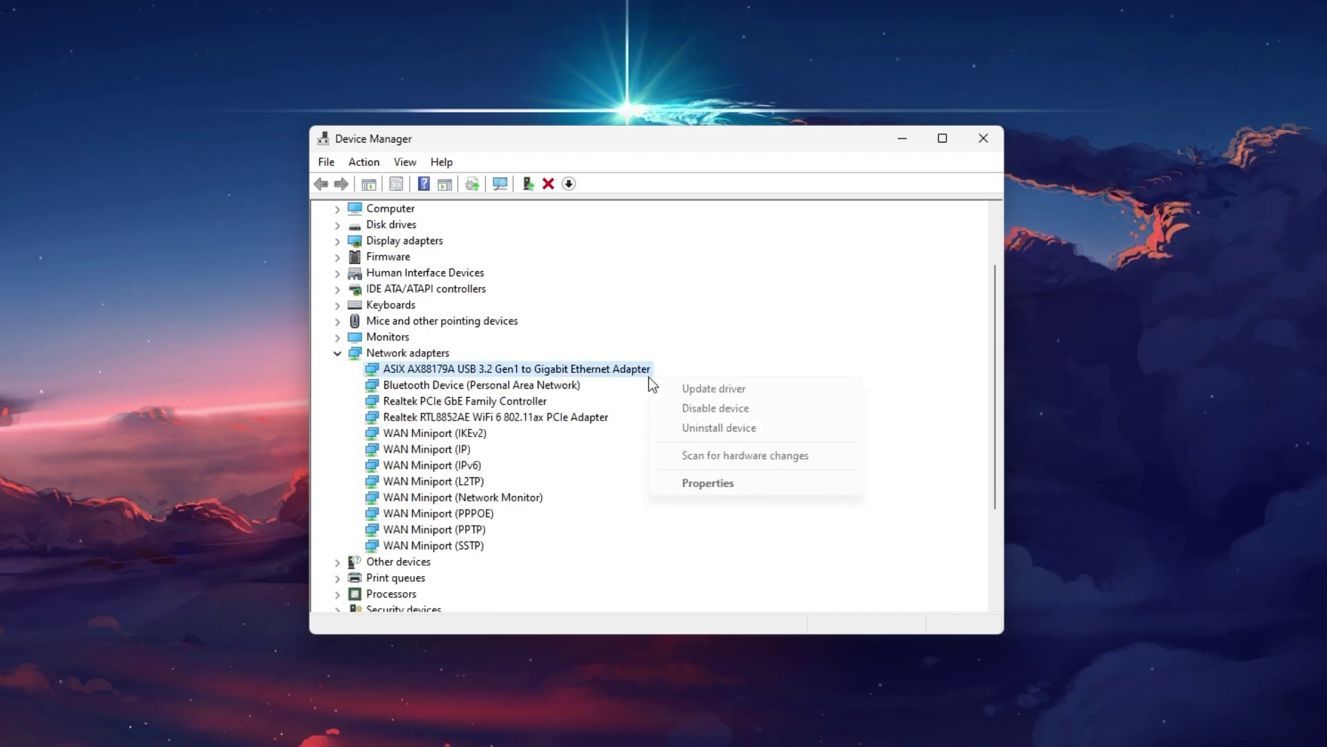
pyautogui.click(823, 388)
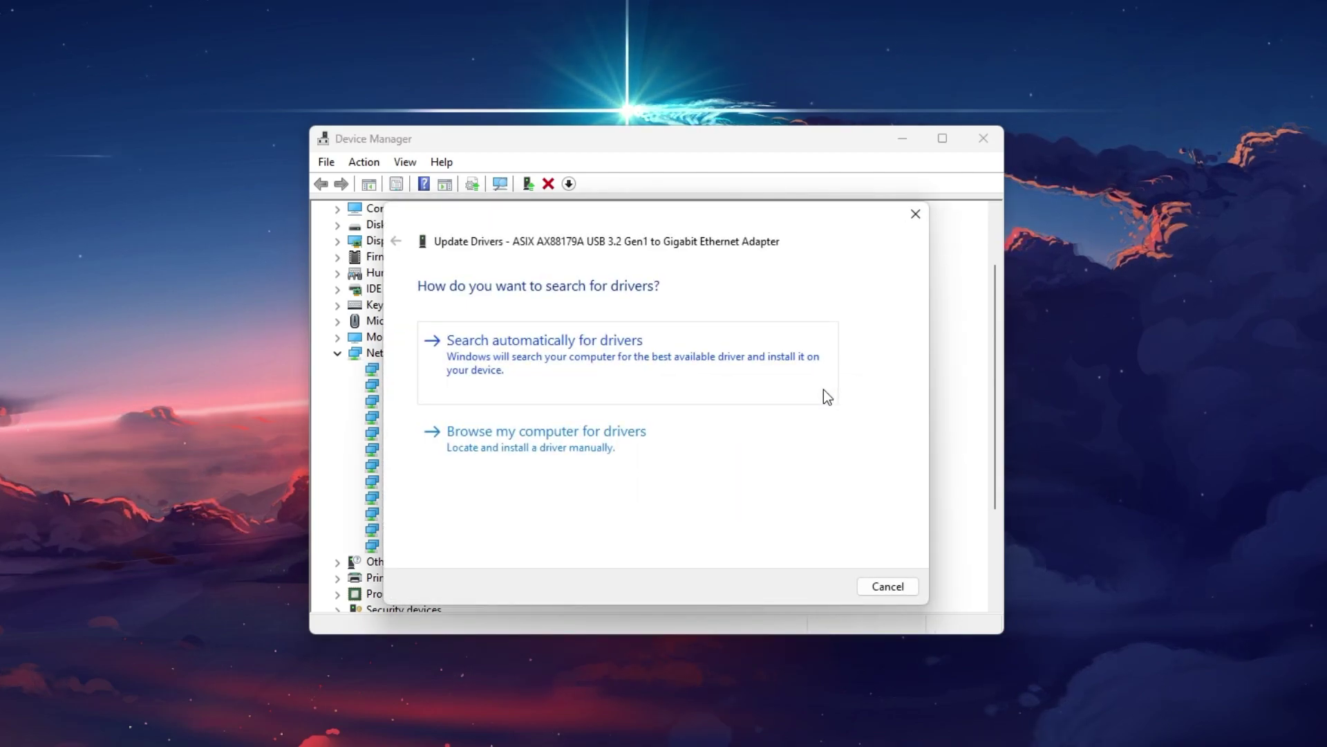
pyautogui.click(823, 389)
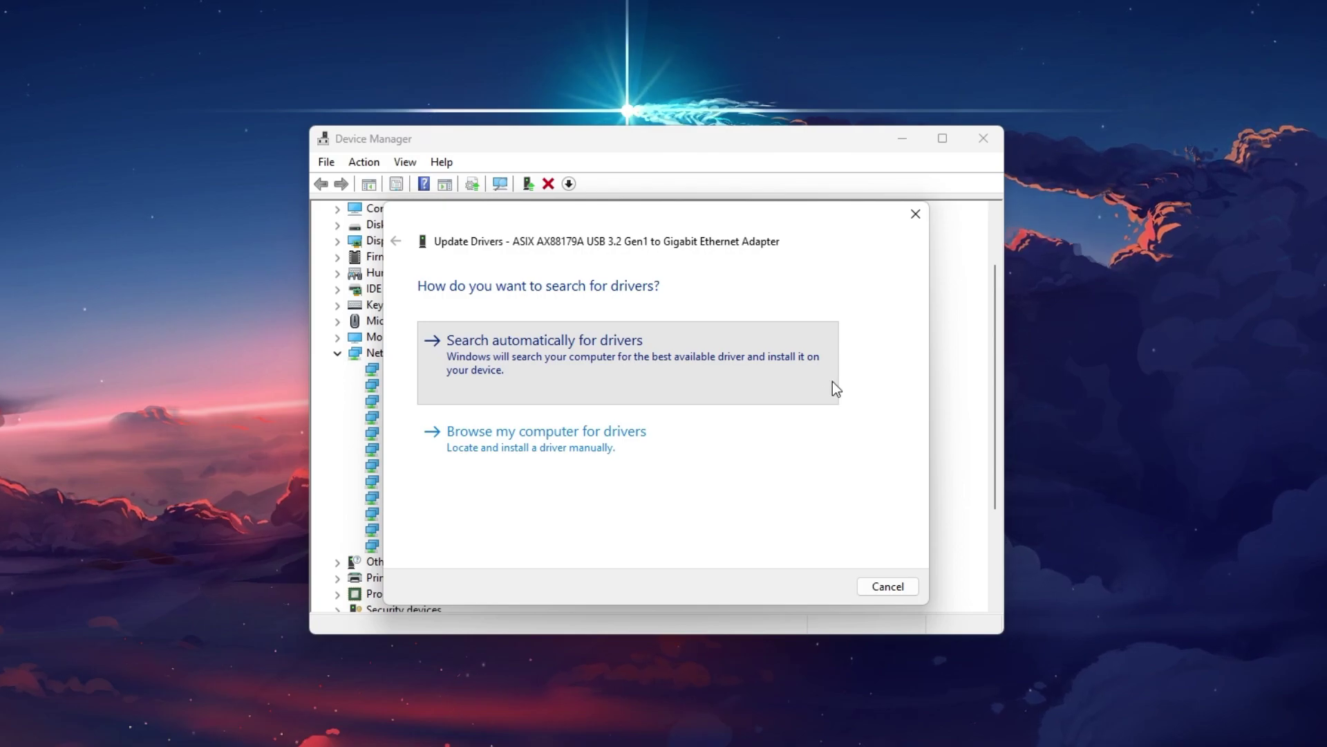
pyautogui.click(915, 215)
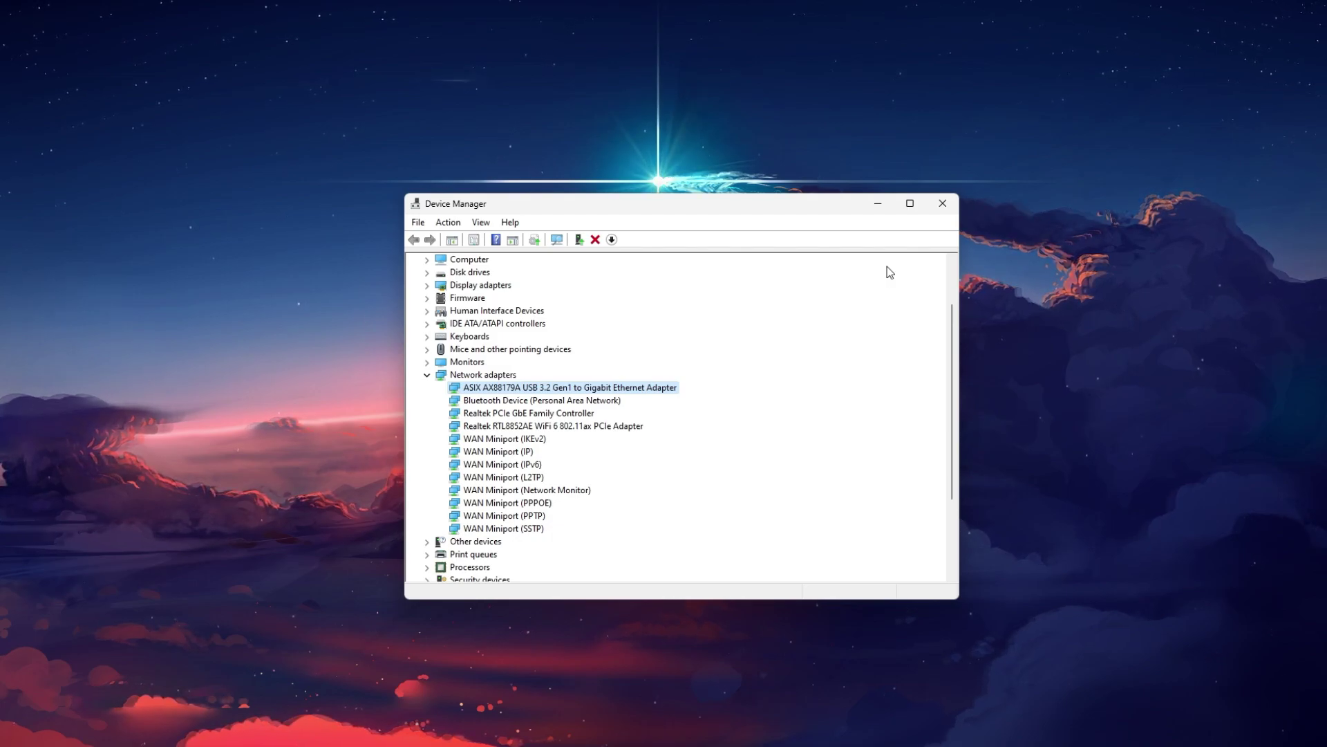
pyautogui.click(943, 203)
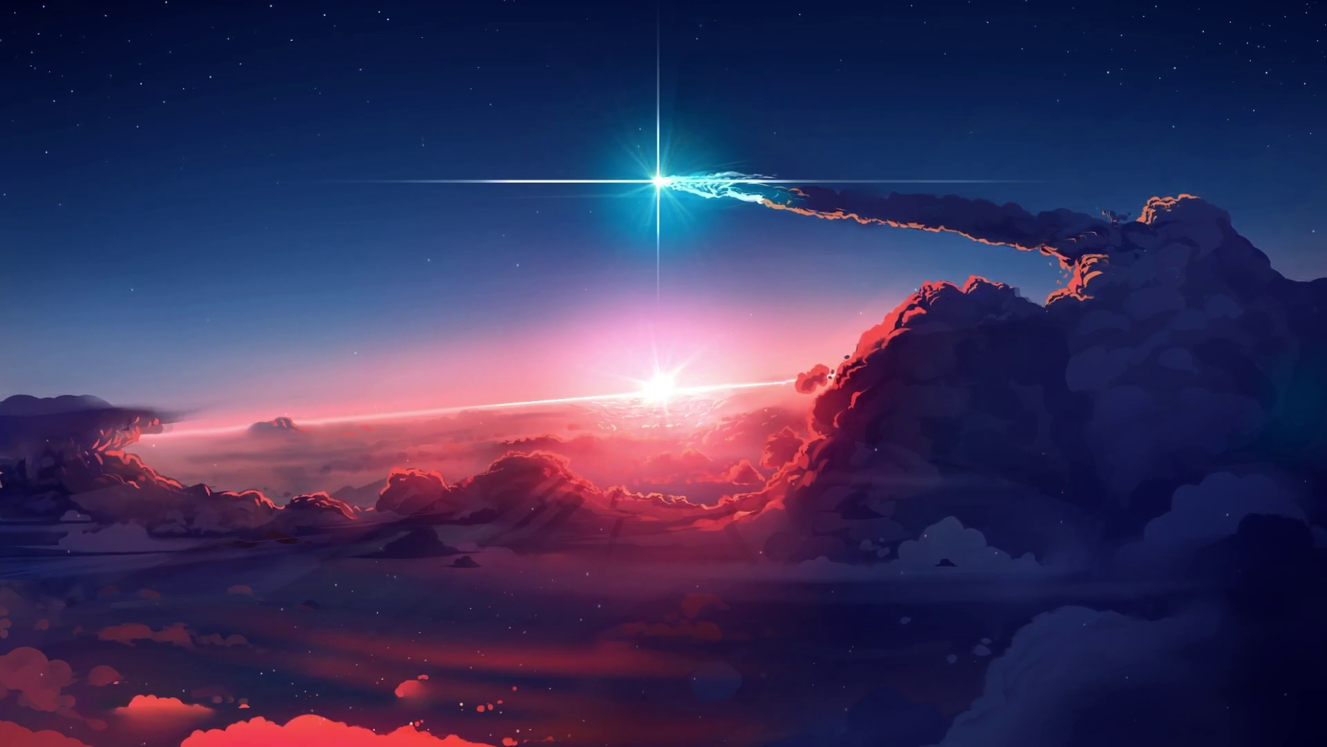
# - Check Windows Update, confirm it's up to date as of 11:42 AM, then close Settings
pyautogui.press('super')
pyautogui.write('update')
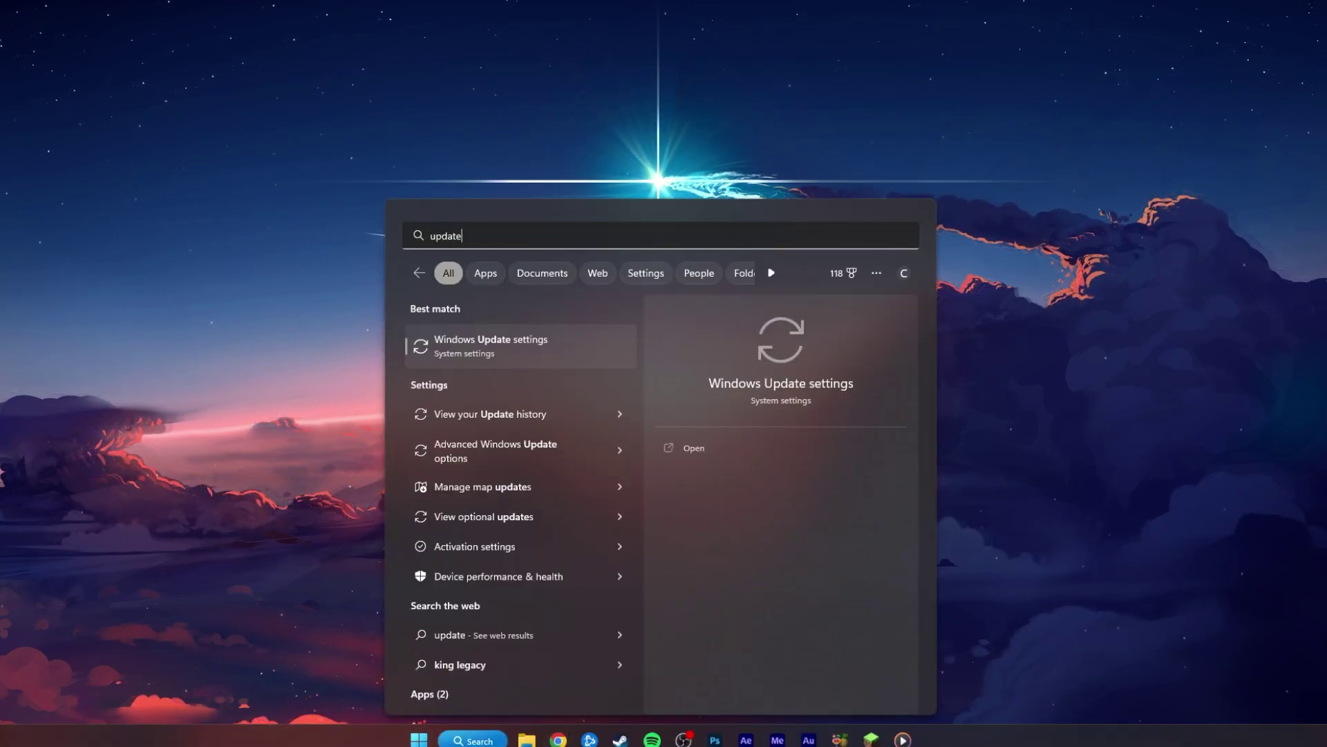
pyautogui.press('Return')
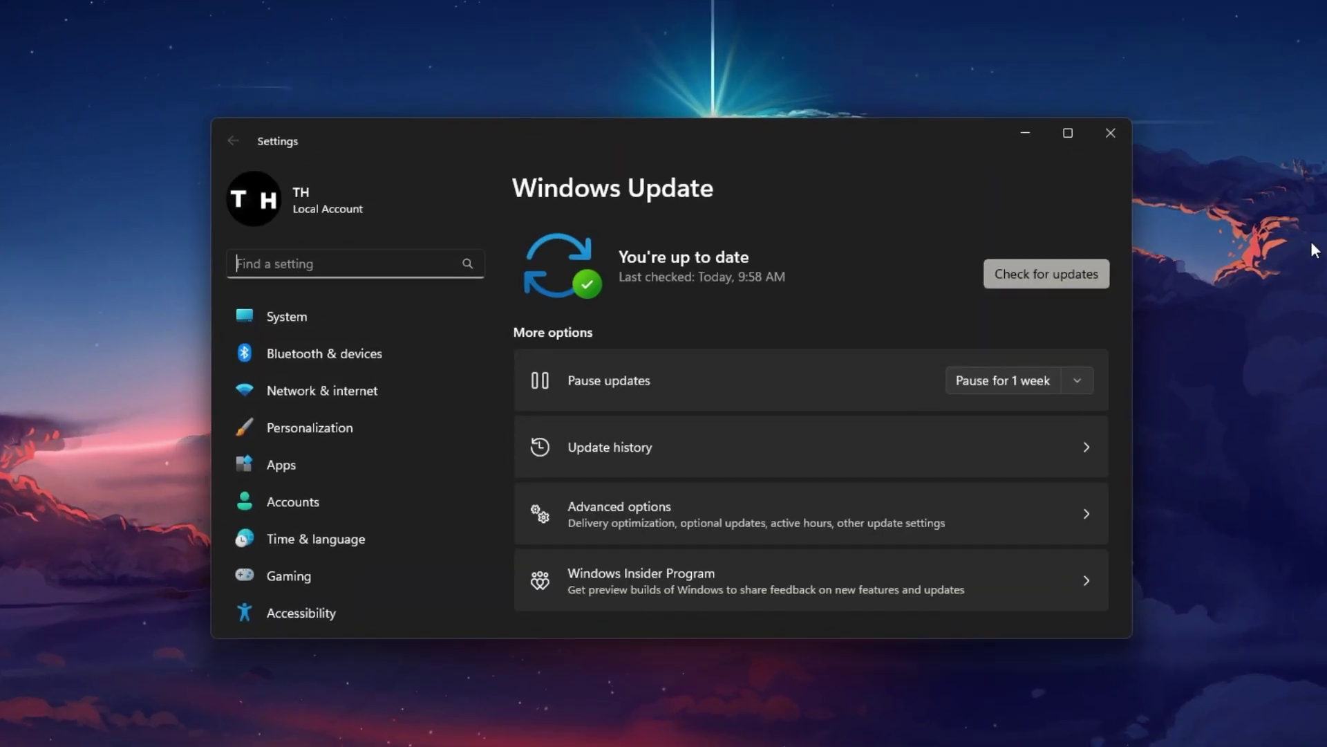
pyautogui.click(1048, 280)
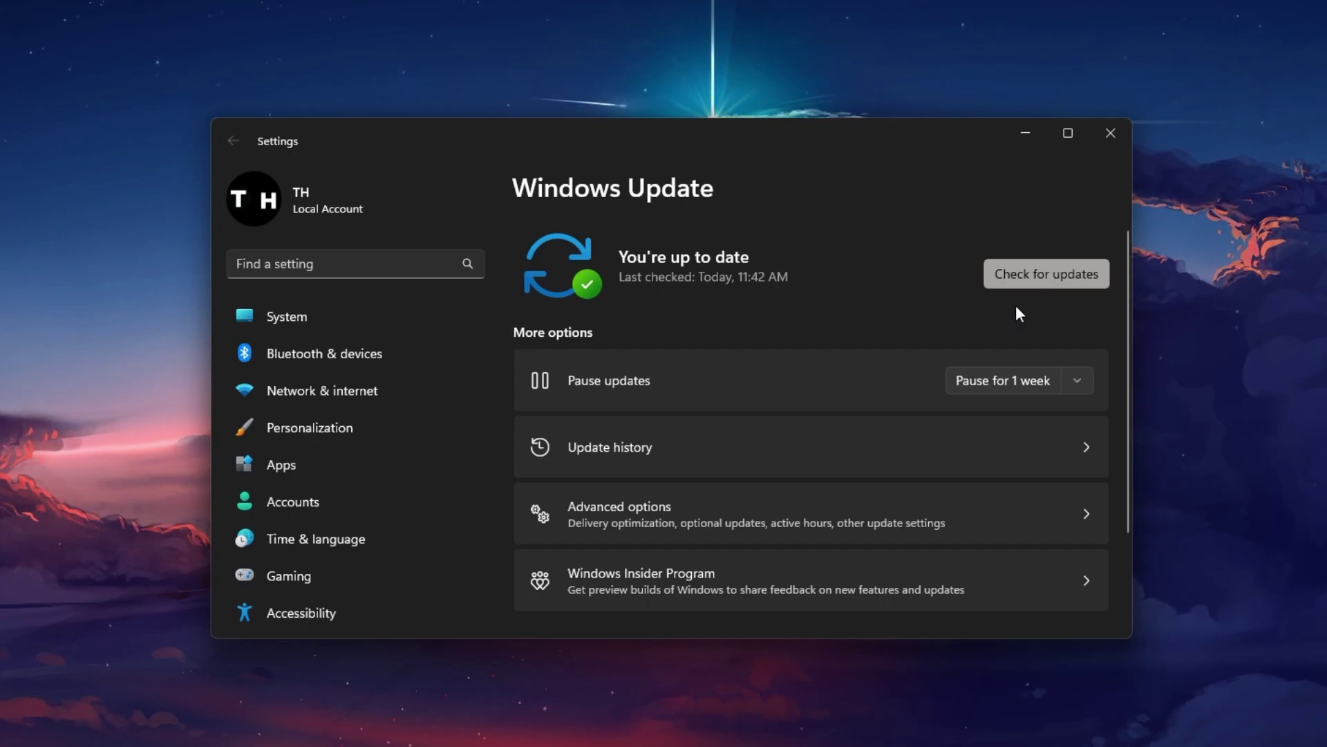
pyautogui.click(1110, 132)
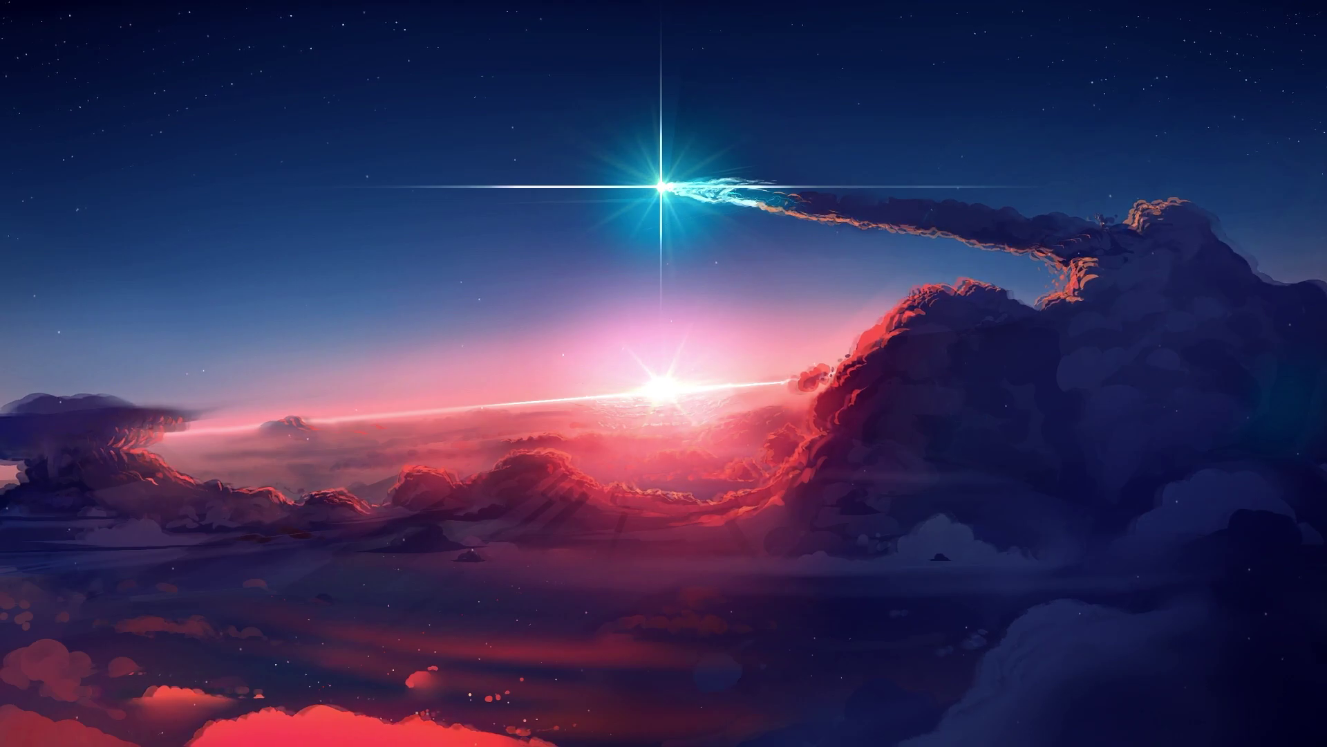
# - In Task Manager, end the Creative Cloud (32 bit) background process, leaving 93 running
pyautogui.press('super')
pyautogui.write('task manager')
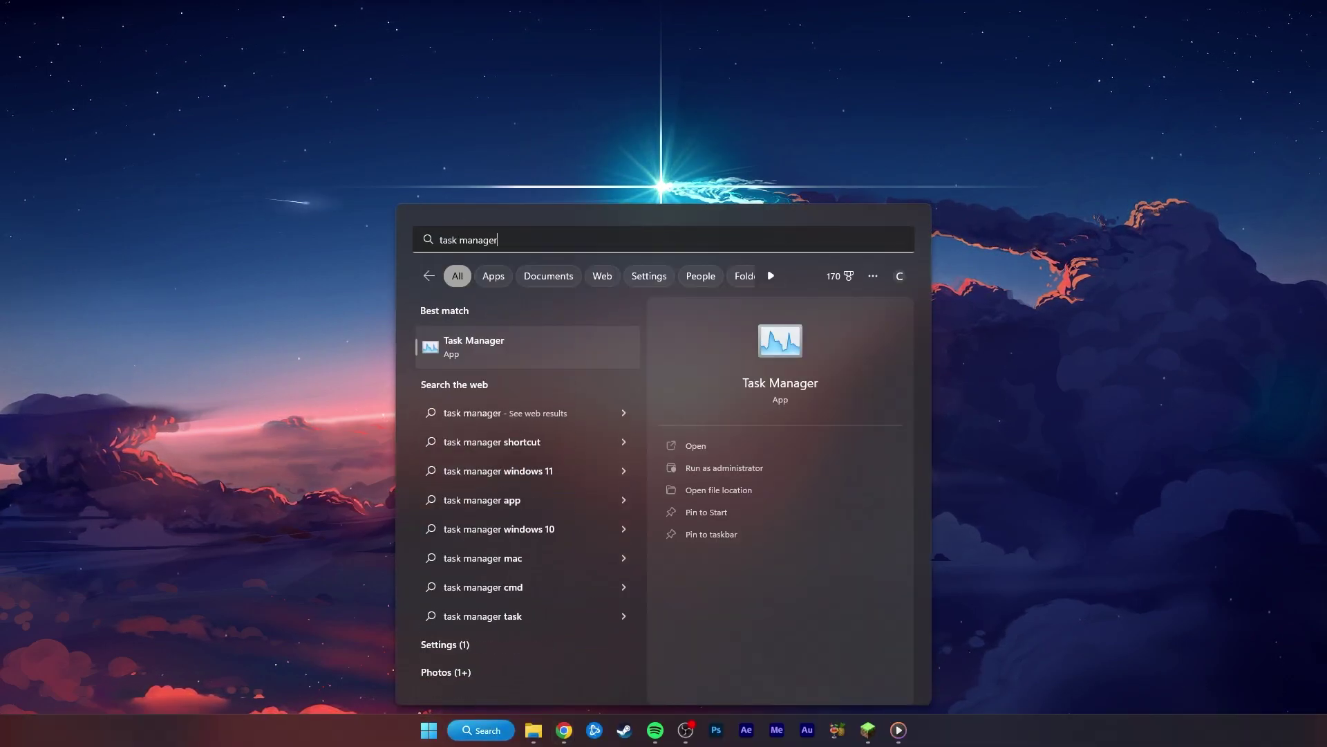
pyautogui.press('Return')
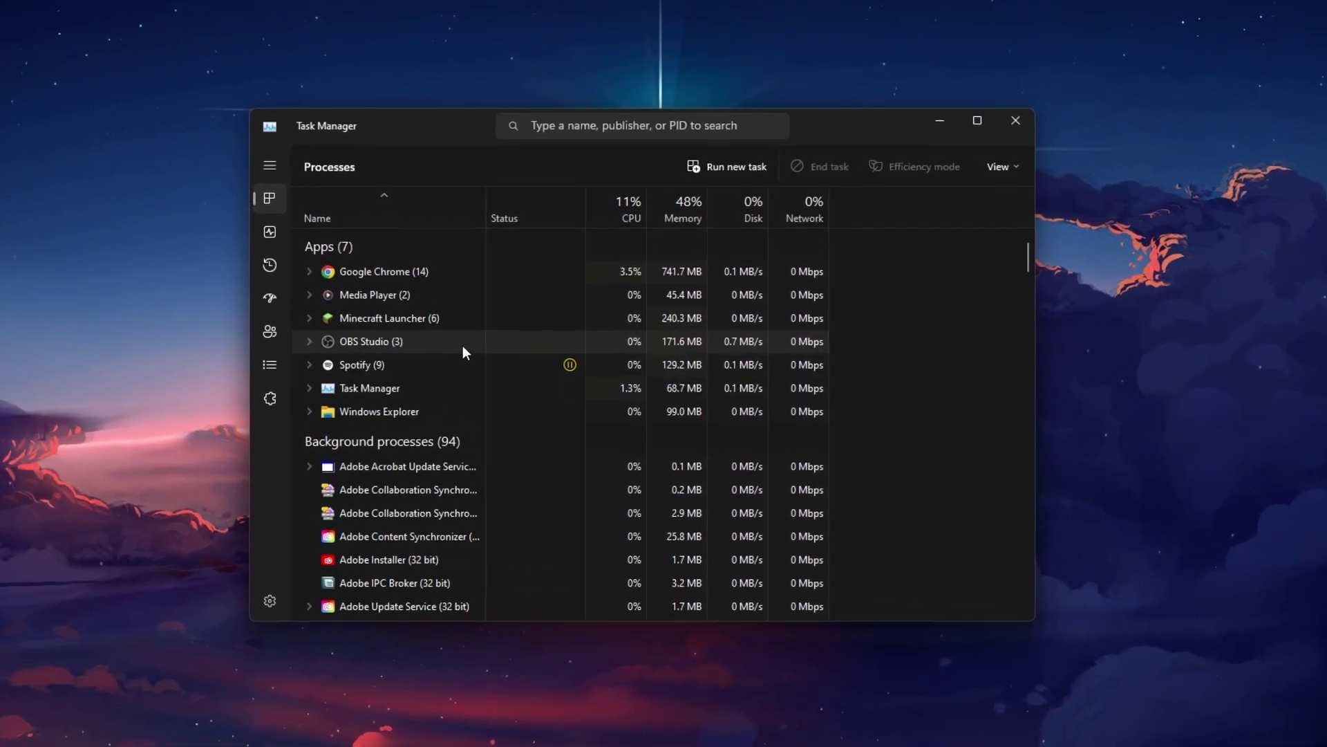
pyautogui.scroll(-3, 454, 338)
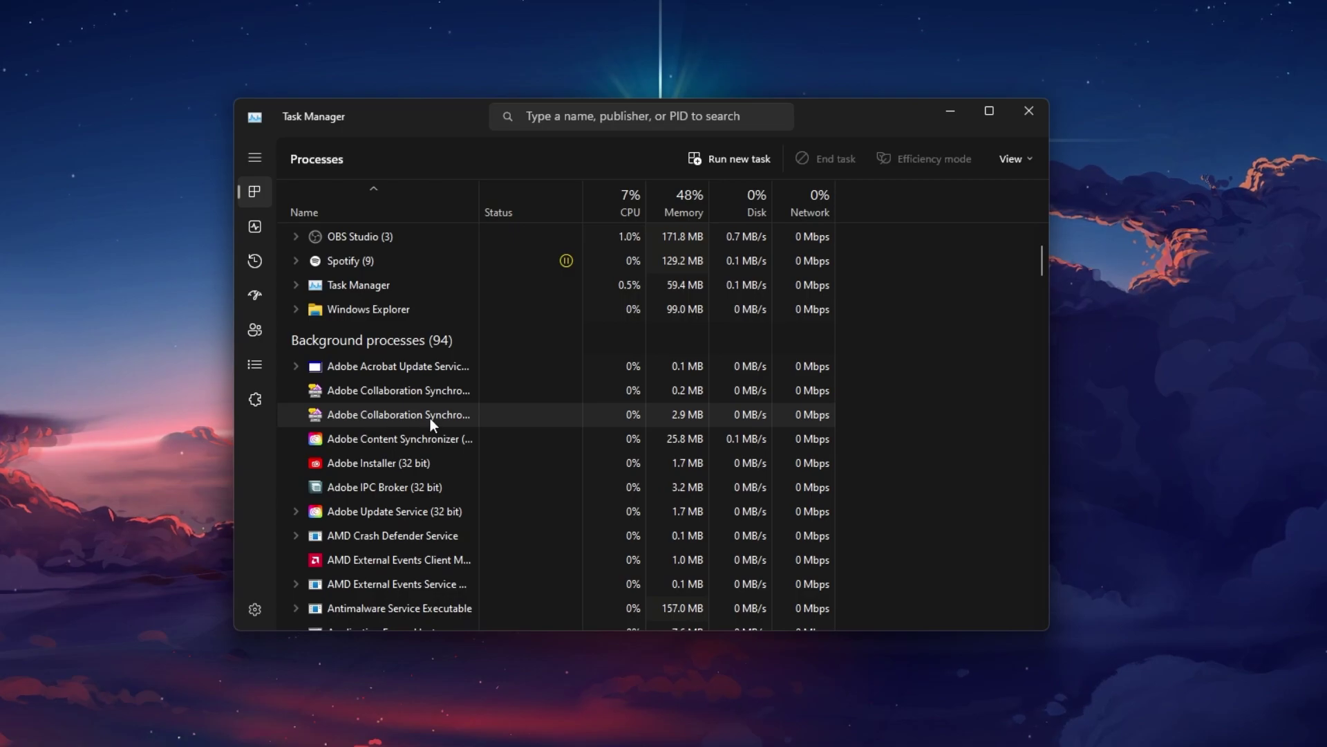
pyautogui.scroll(-4, 489, 420)
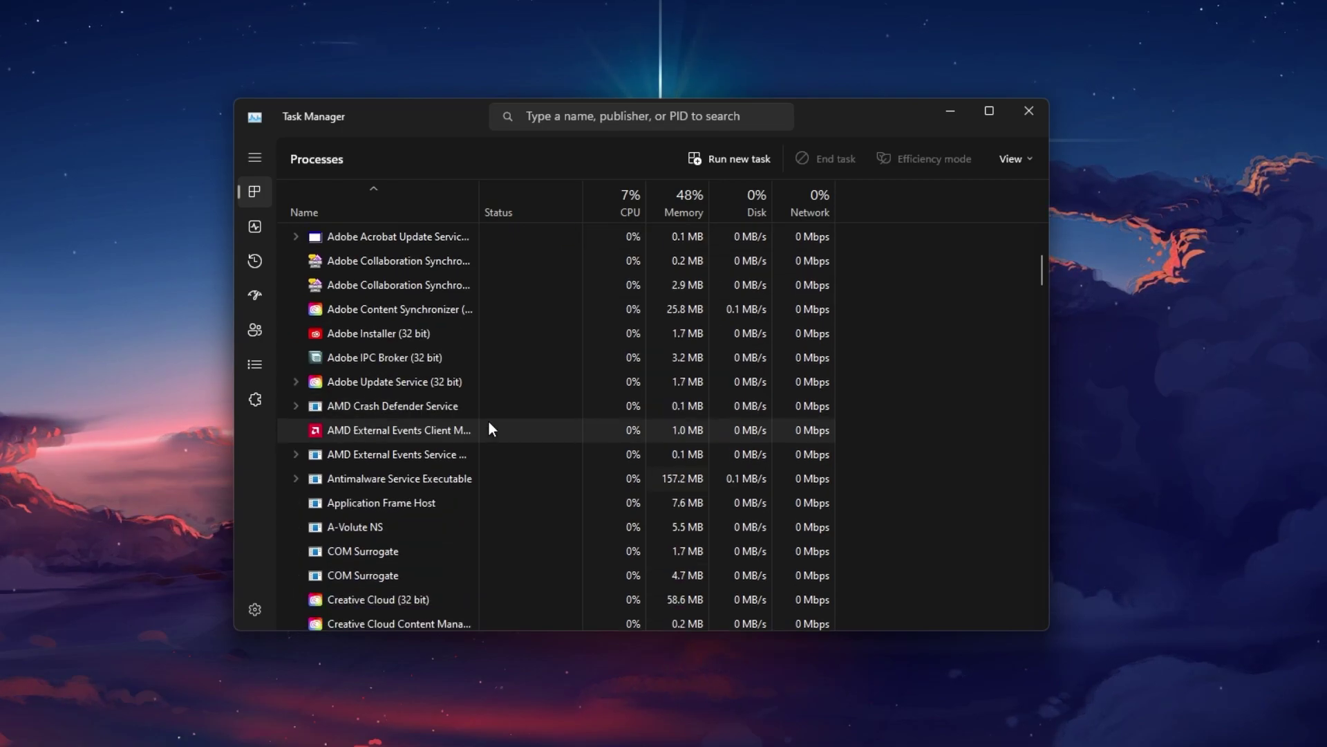
pyautogui.scroll(-4, 428, 478)
pyautogui.click(429, 465)
pyautogui.rightClick(422, 471)
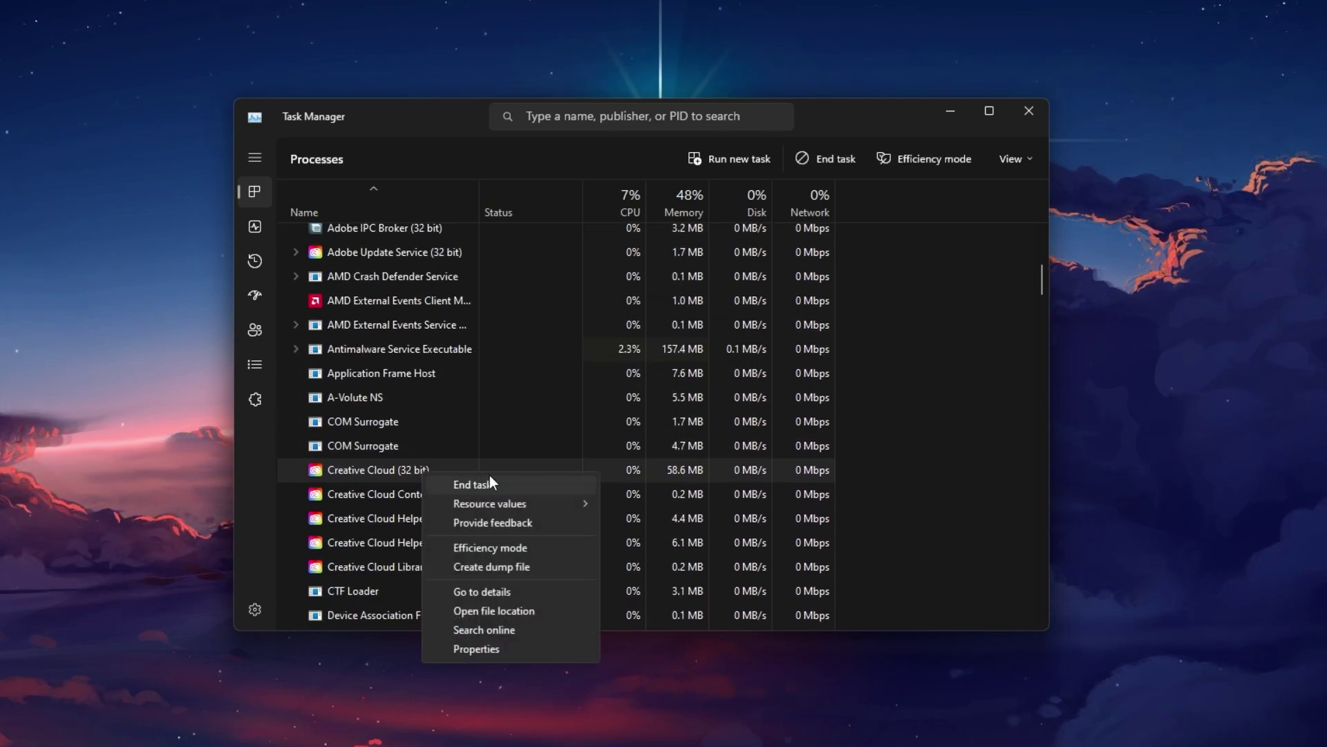
pyautogui.click(520, 480)
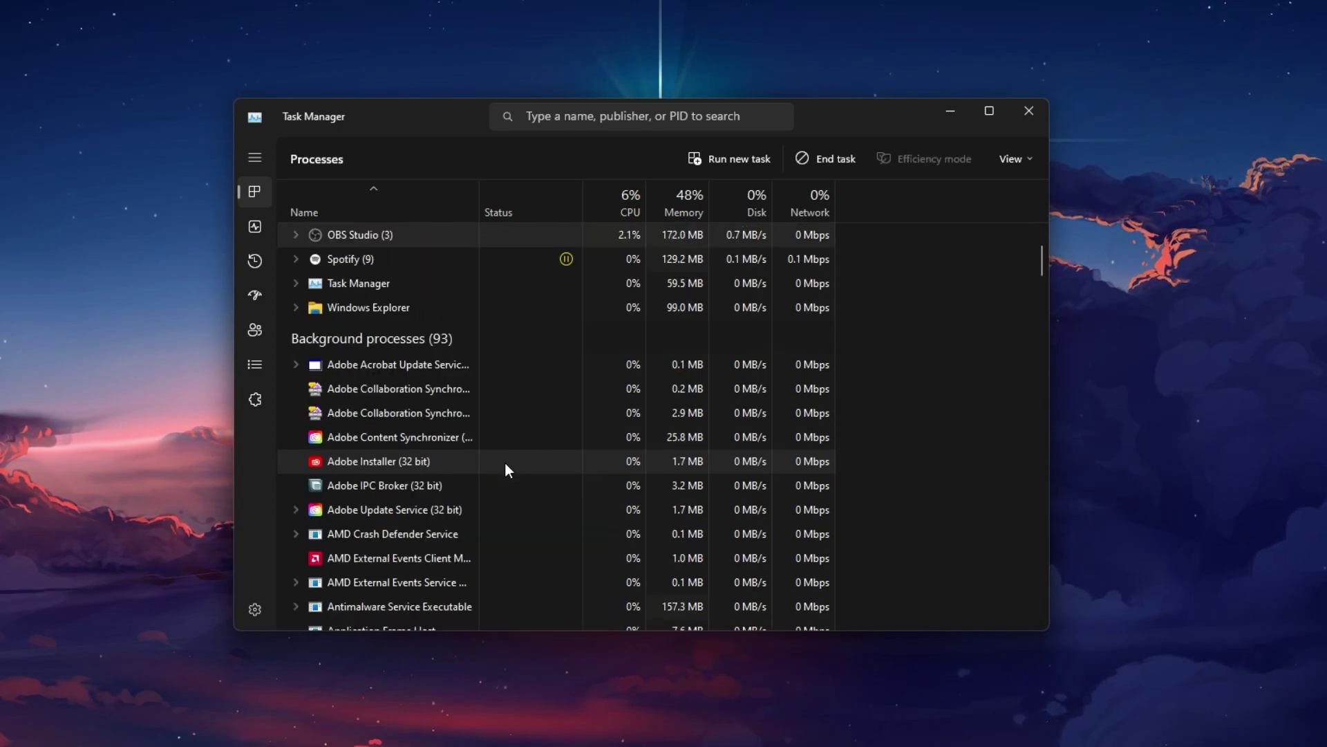
# - Leave OBS Studio running without ending it, and close Task Manager
pyautogui.rightClick(434, 228)
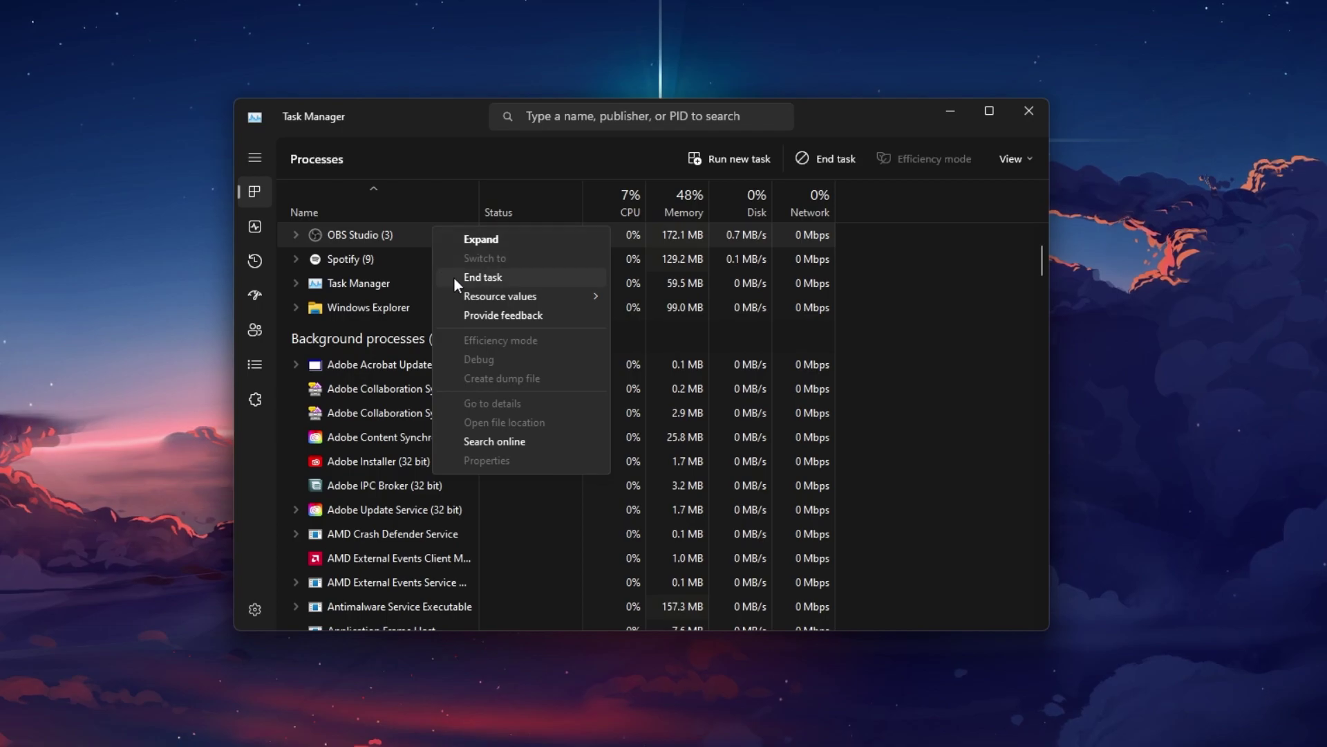
pyautogui.click(387, 430)
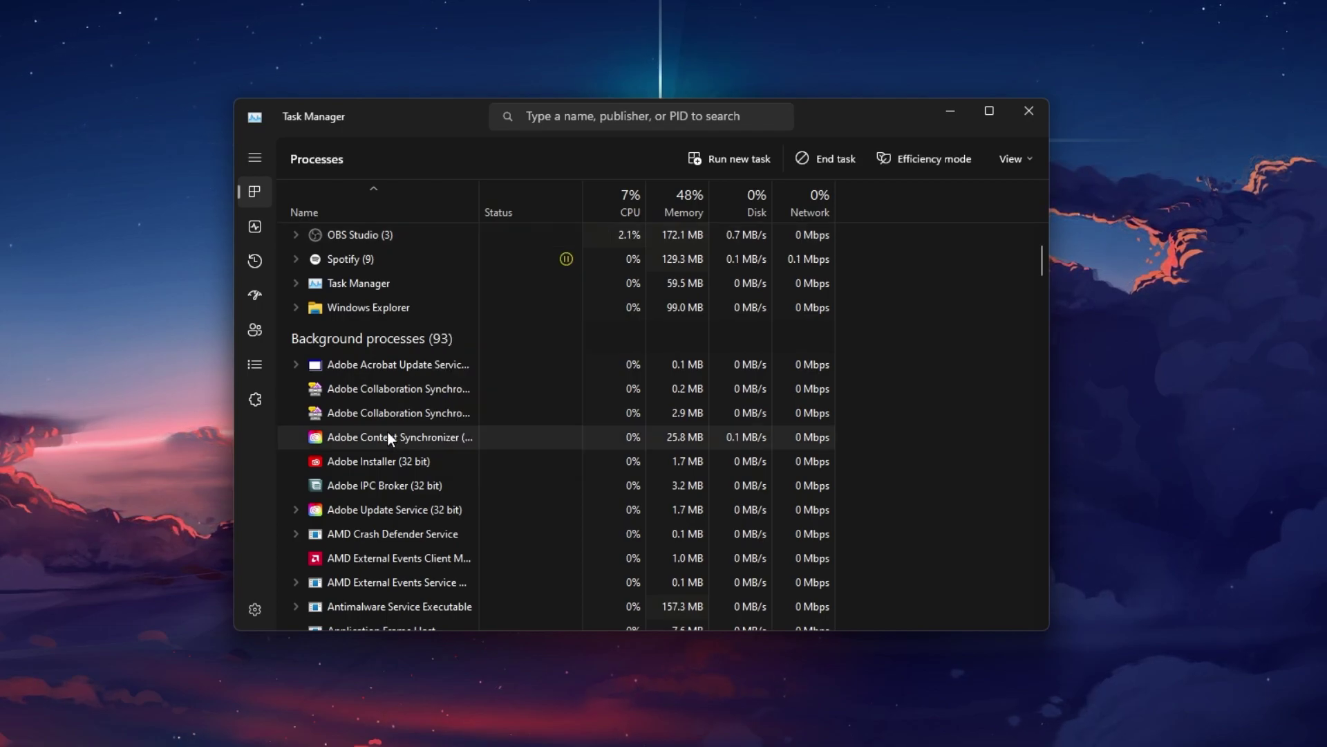
pyautogui.click(1029, 111)
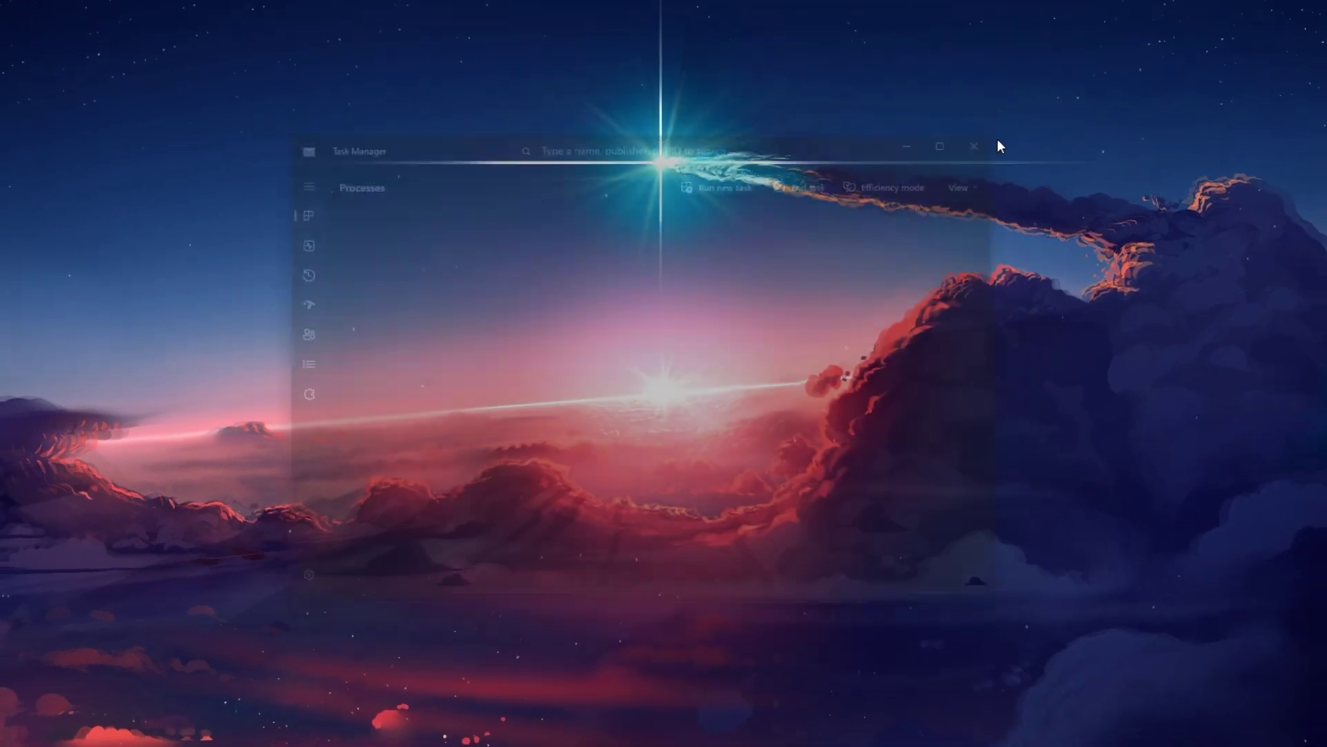